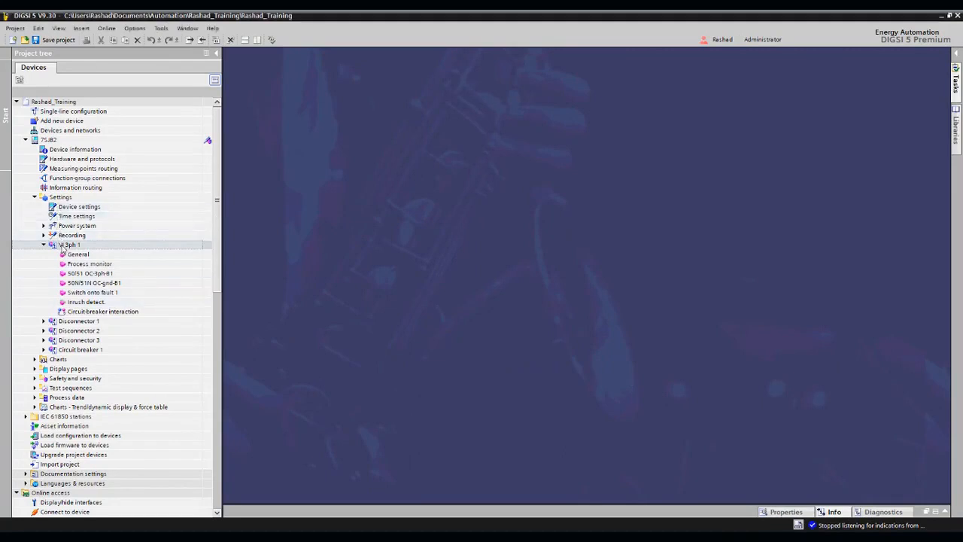
Rename the VI 3ph 1 function group as kjhg and delete it from the 7SJ82 settings
double_click(53, 248)
click(64, 246)
key(BackSpace)
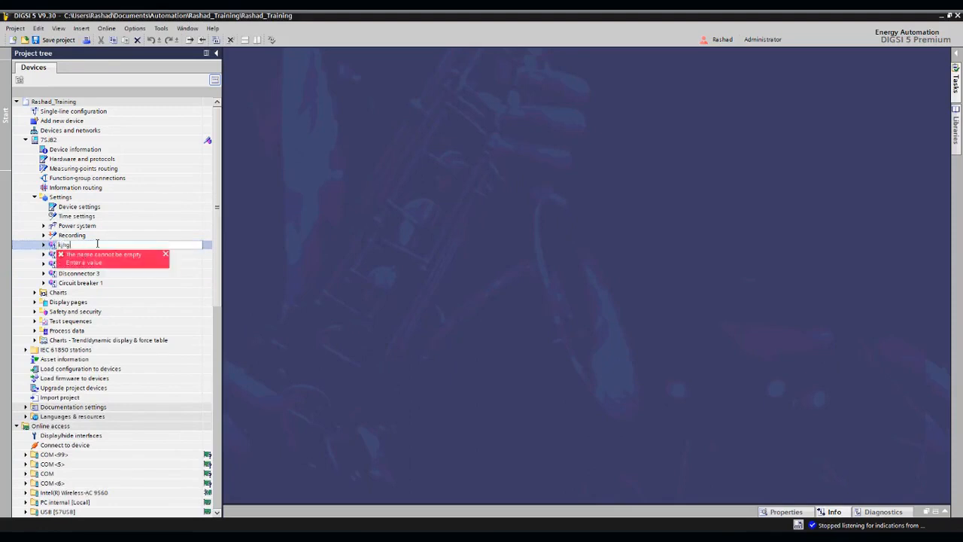
text(kjhg)
key(Return)
key(Delete)
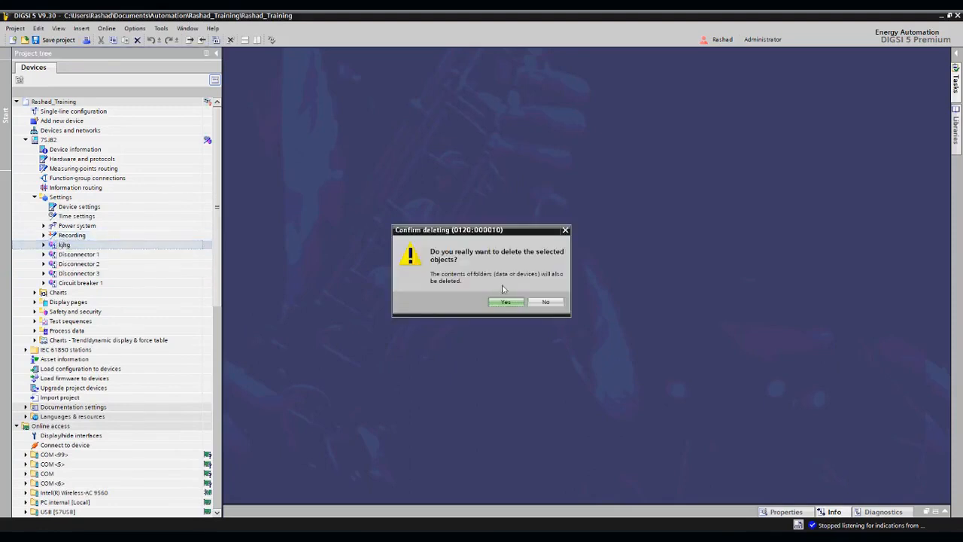
click(506, 302)
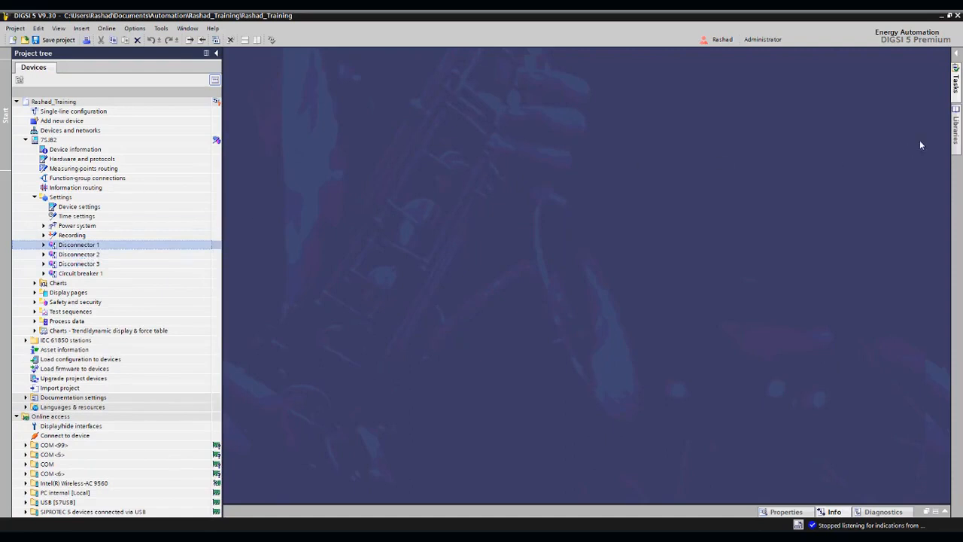
Add the VI 3ph function group from the Global DIGSI 5 Library's 7SJ82 FG Voltage/current 3ph types to the device's Settings
click(953, 131)
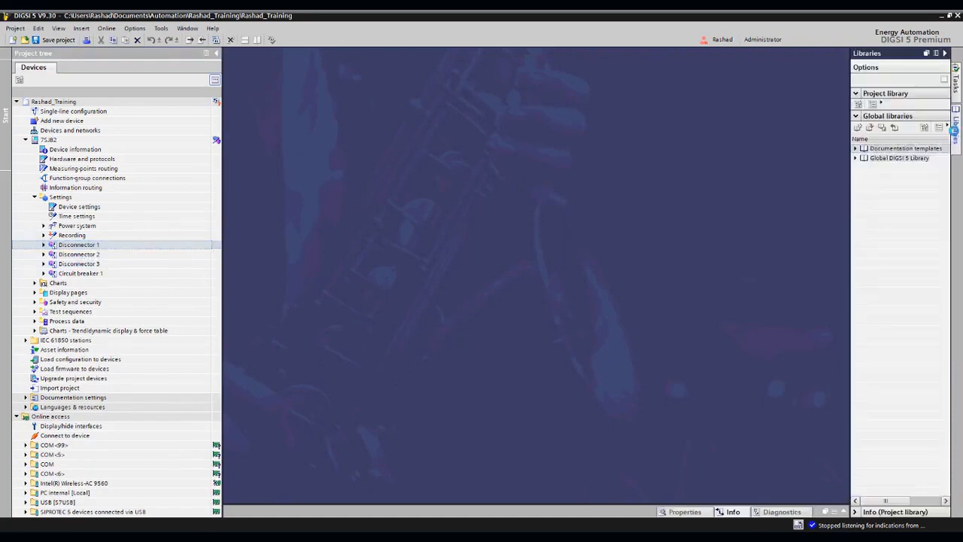
click(856, 158)
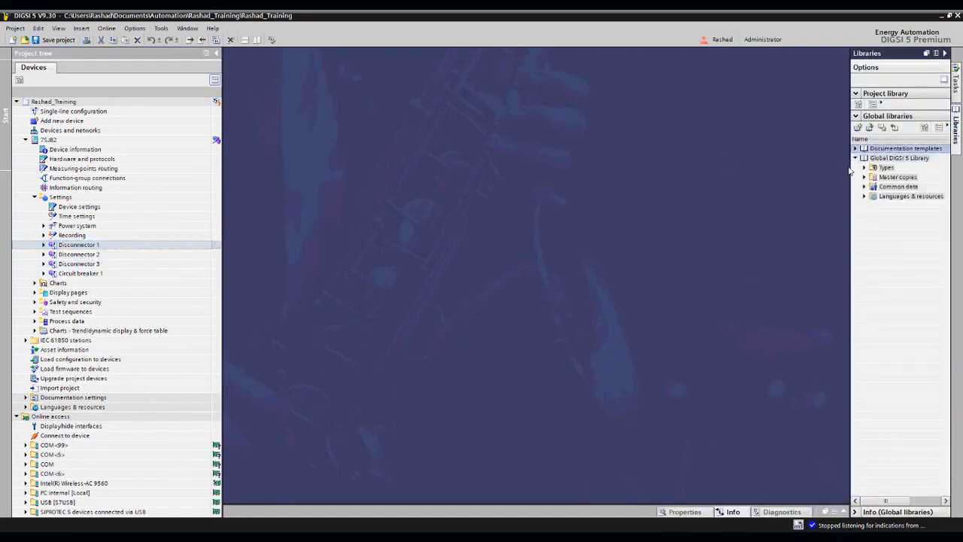
drag(849, 167, 769, 172)
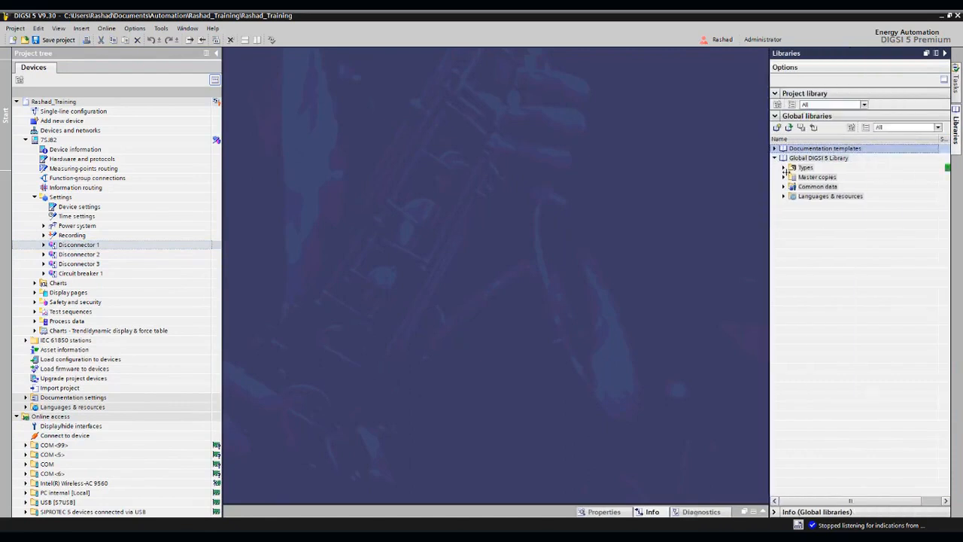
click(783, 169)
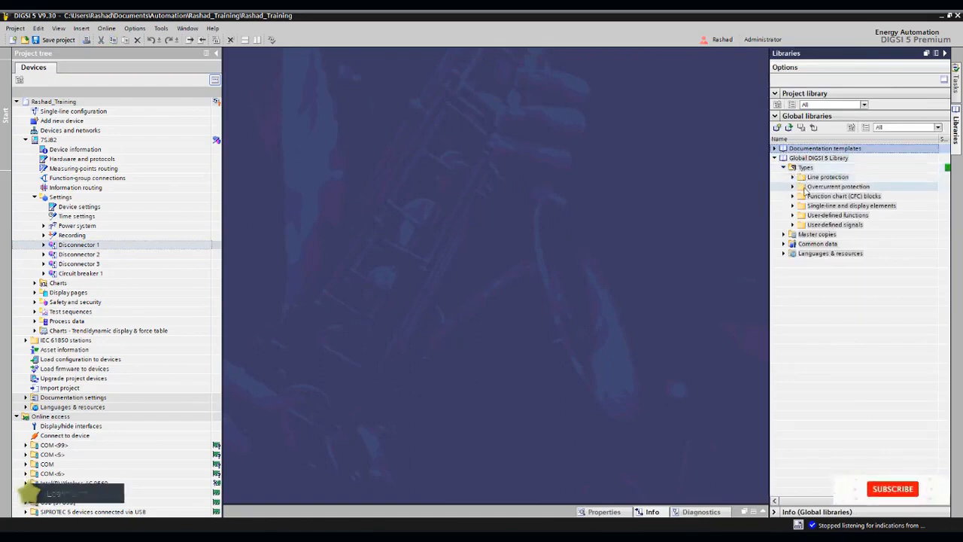
click(794, 188)
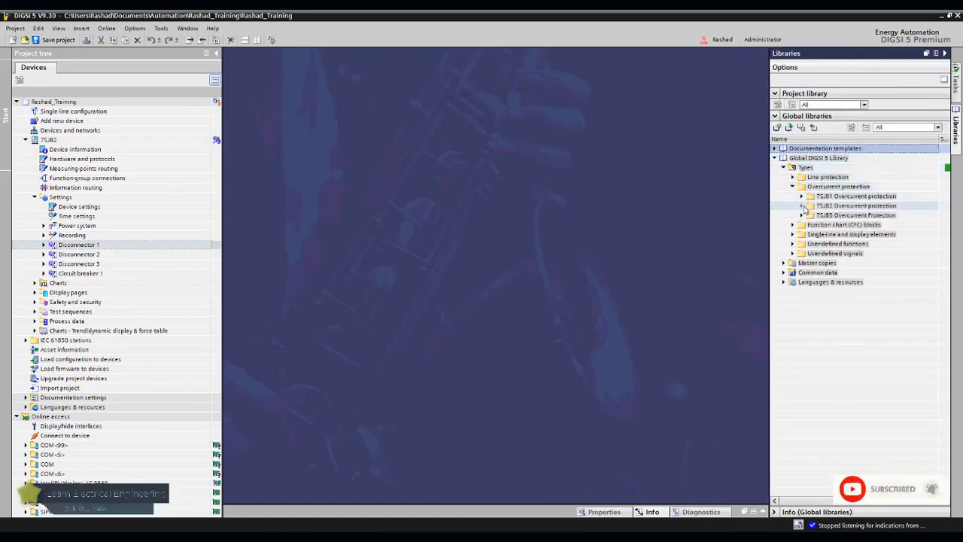
click(802, 206)
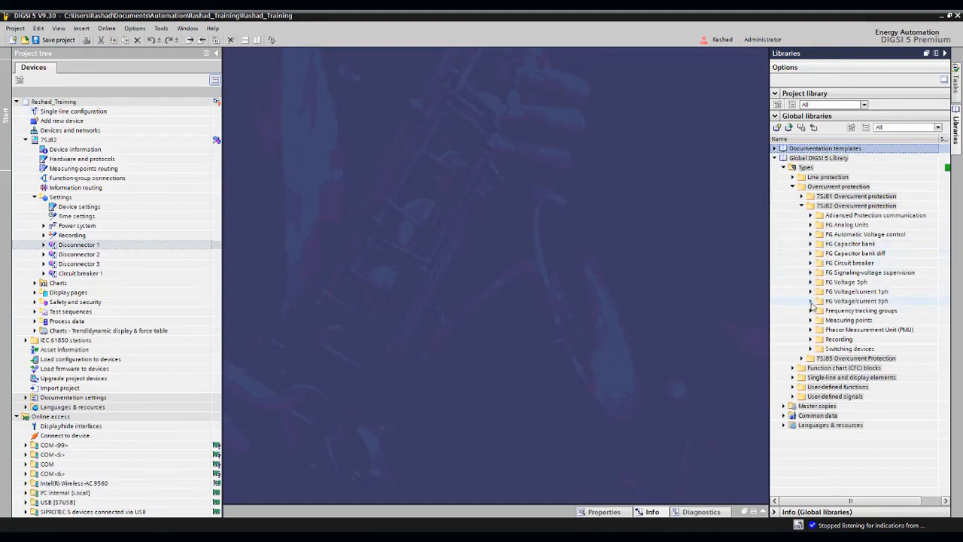
click(810, 301)
drag(844, 311, 63, 200)
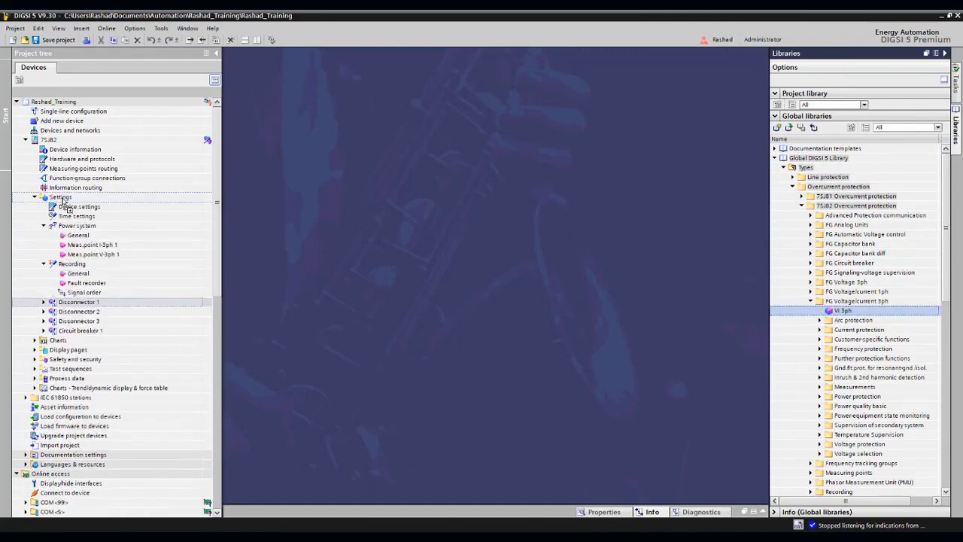
drag(64, 200, 63, 201)
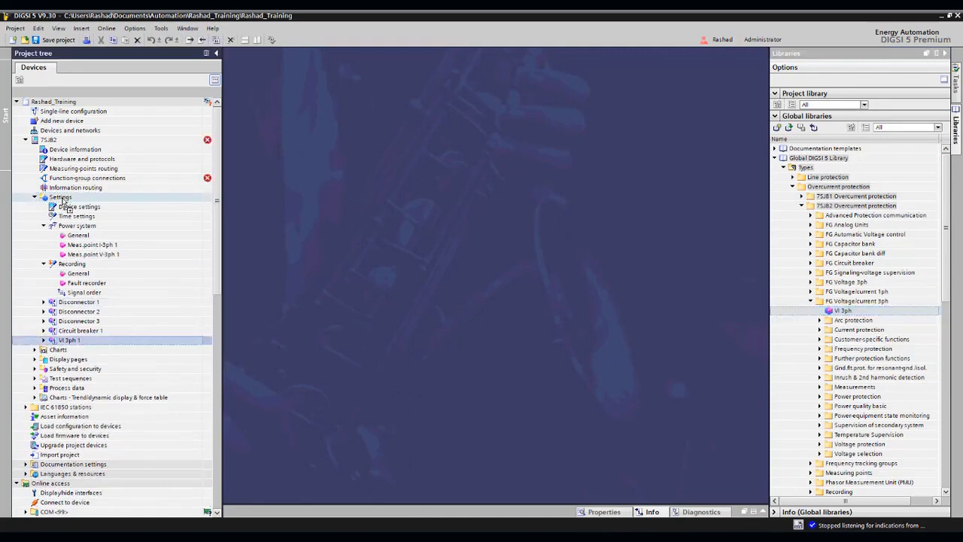
Collapse the Power system and Recording folders and rename the added VI 3ph 1 function group as Feeder Protection
drag(66, 342, 68, 236)
click(45, 226)
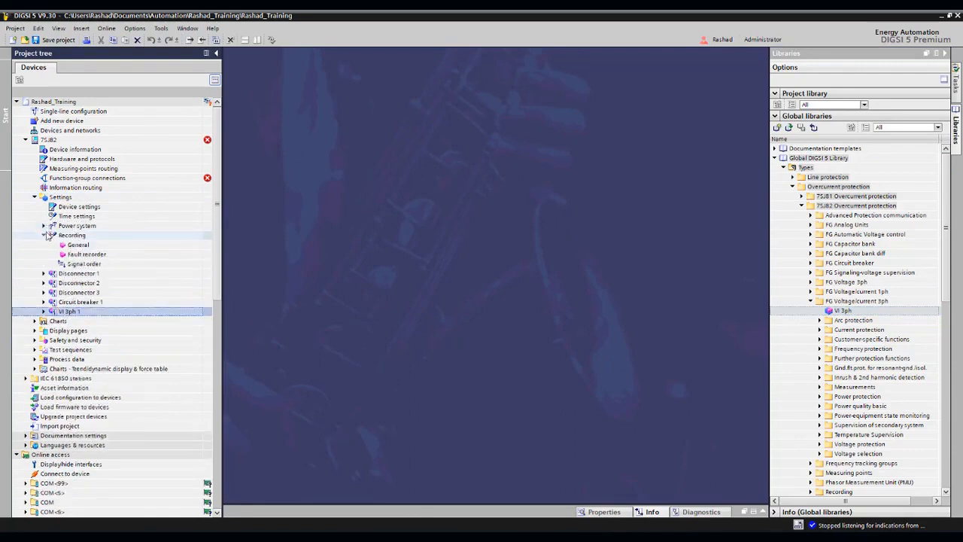
click(44, 234)
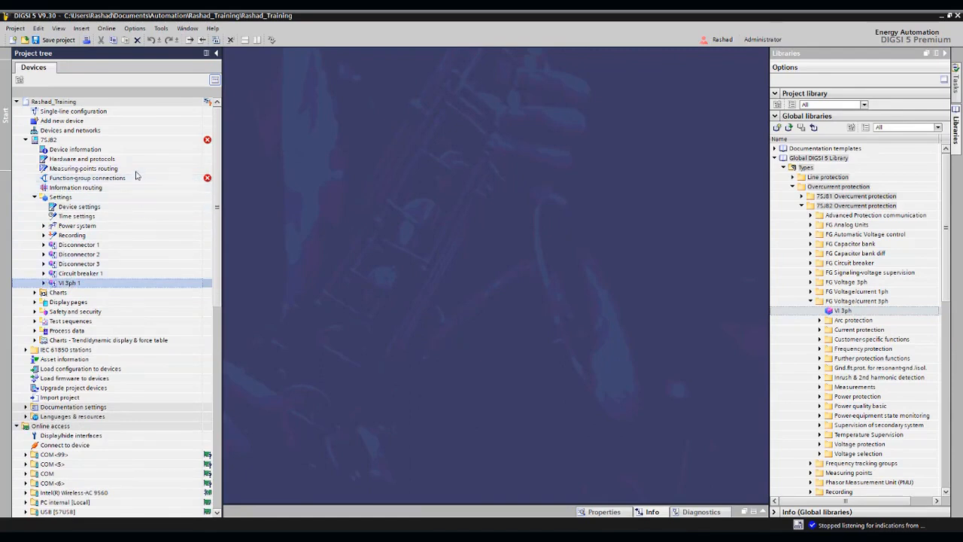
click(87, 283)
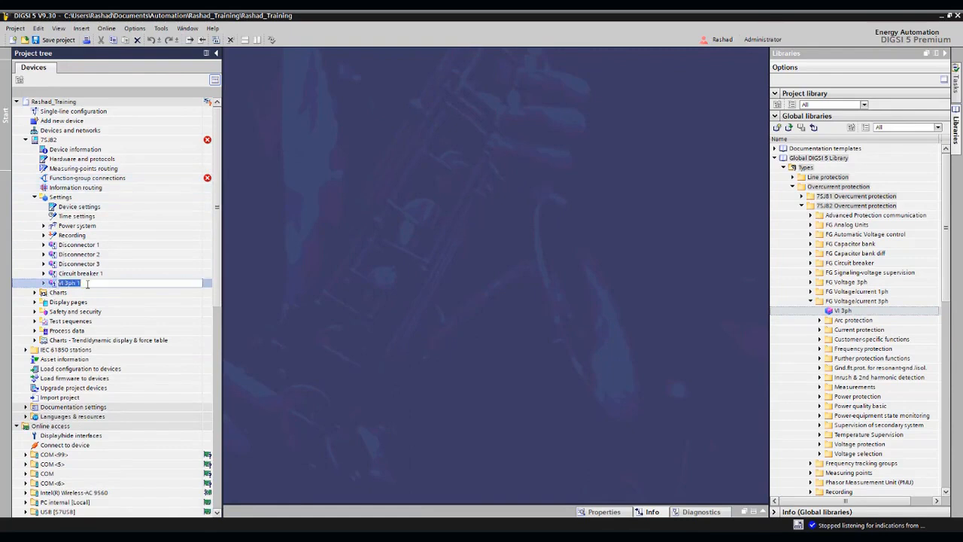
text(F)
key(Return)
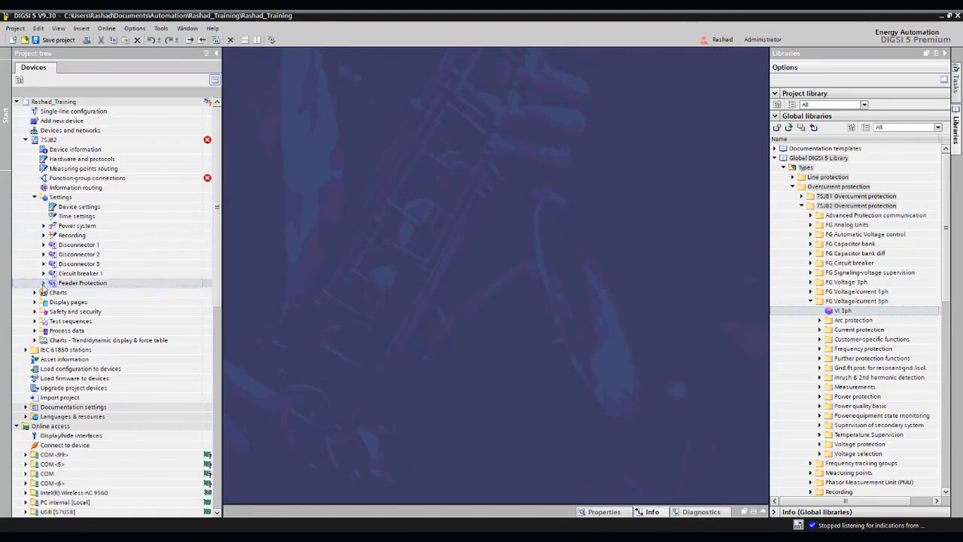
Add the 50/51 OC-3ph-B function from the library's Current protection basic functions to the Feeder Protection group
click(43, 282)
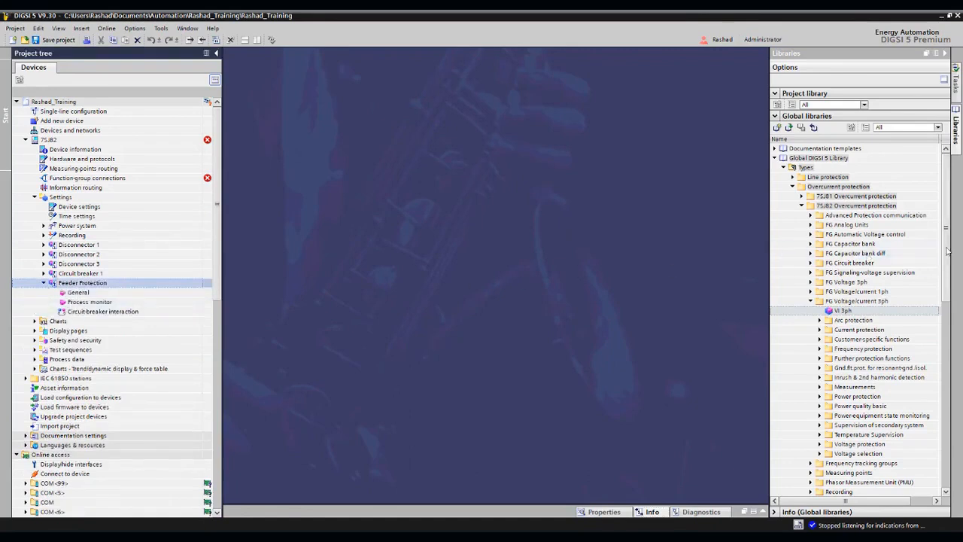
scroll(905, 259, down, 5)
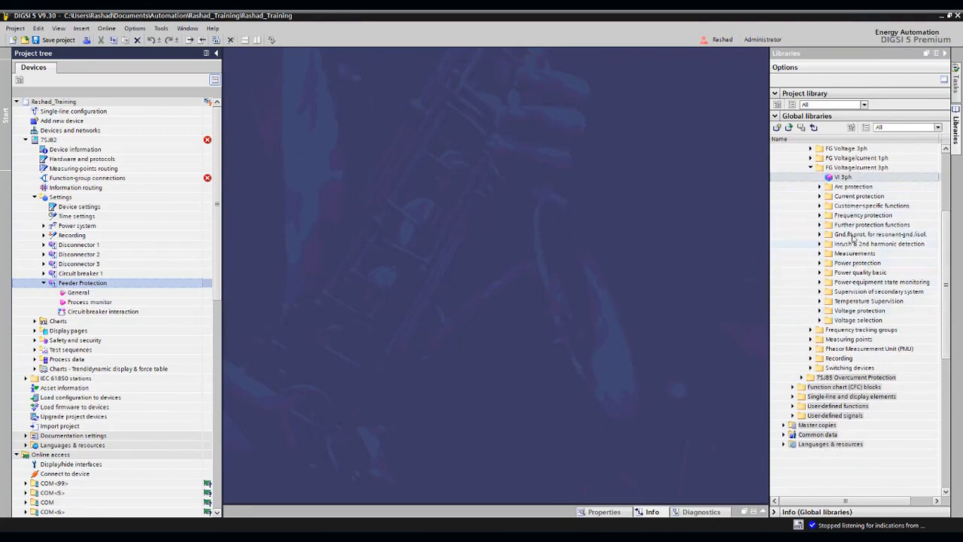
click(820, 196)
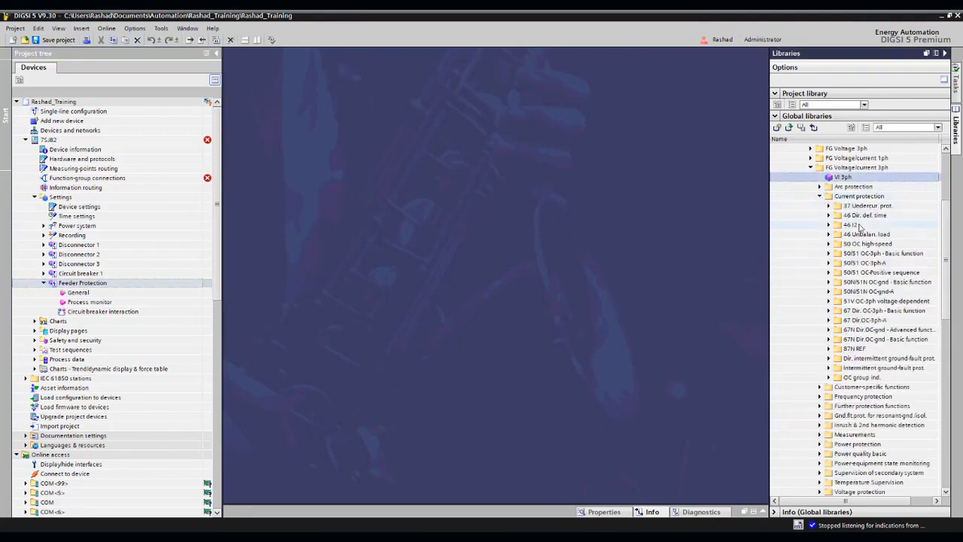
click(864, 255)
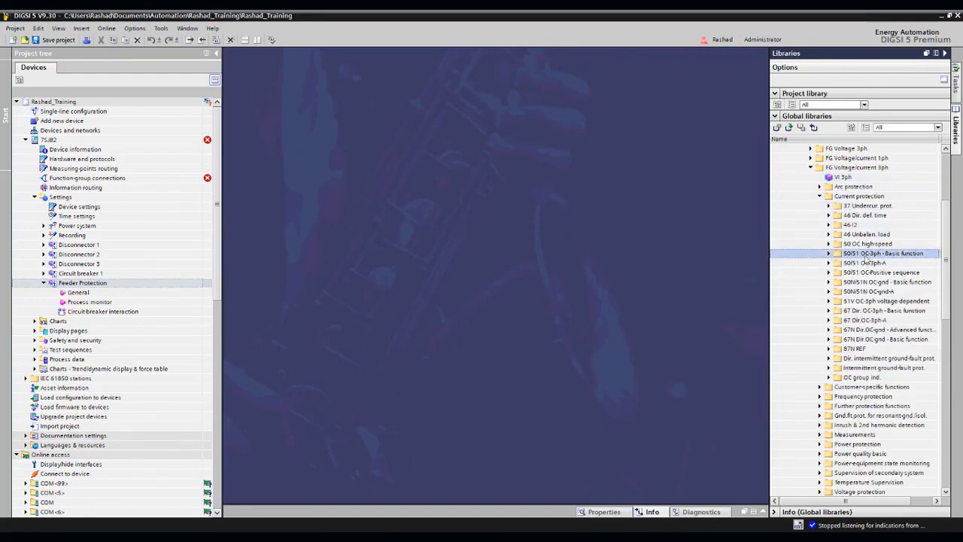
click(876, 265)
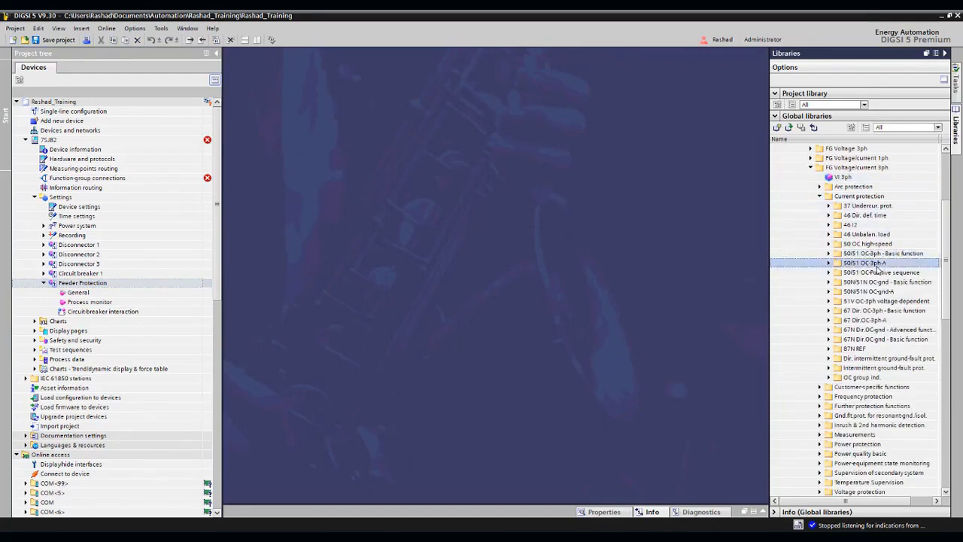
click(835, 254)
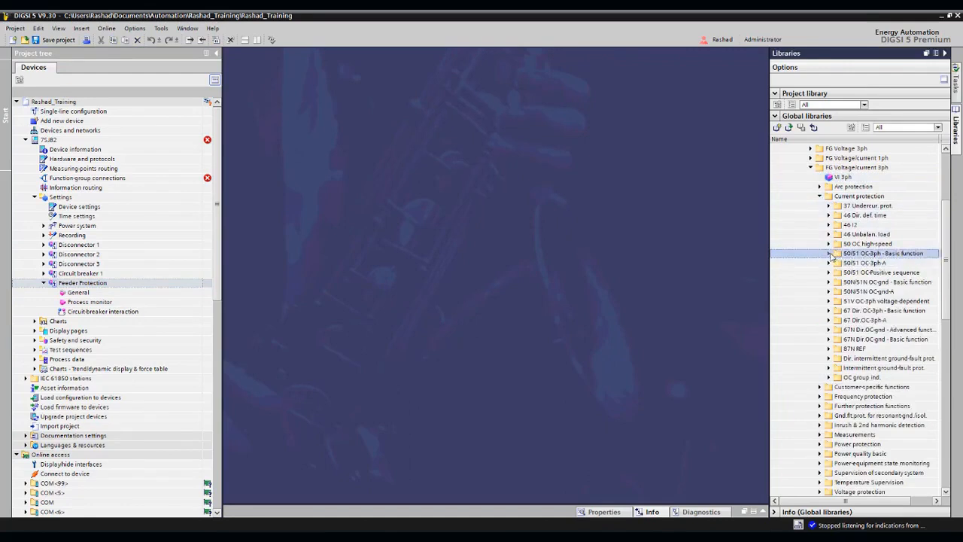
click(830, 255)
click(875, 265)
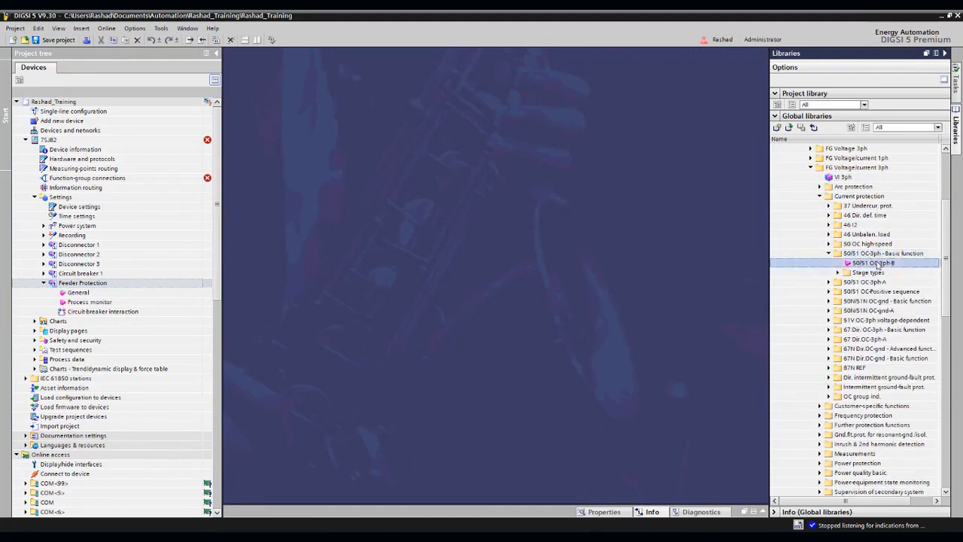
drag(890, 267, 100, 291)
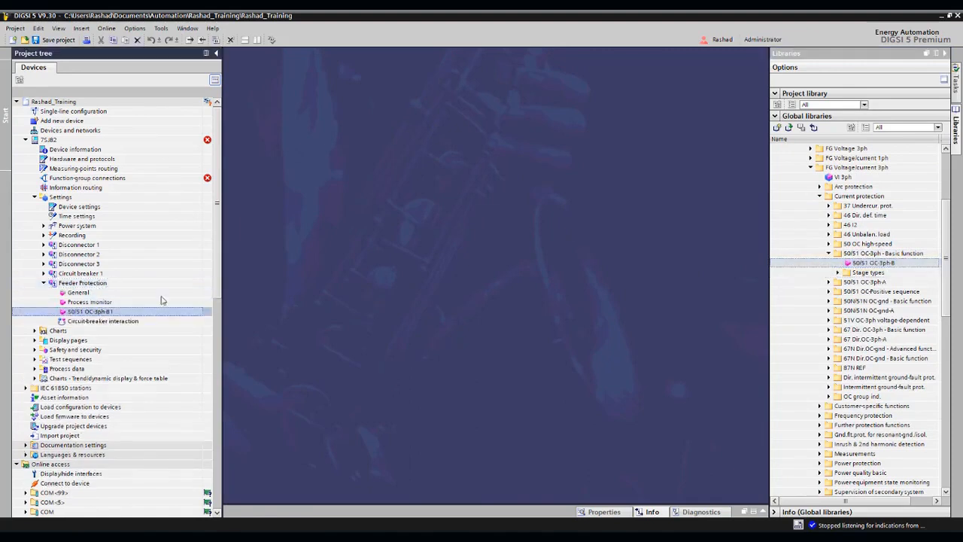
In the function-group connections, route Meas.point I-3ph 1 and Meas.point V-3ph 1 to the I 3ph and V 3ph inputs of Feeder Protection
double_click(101, 178)
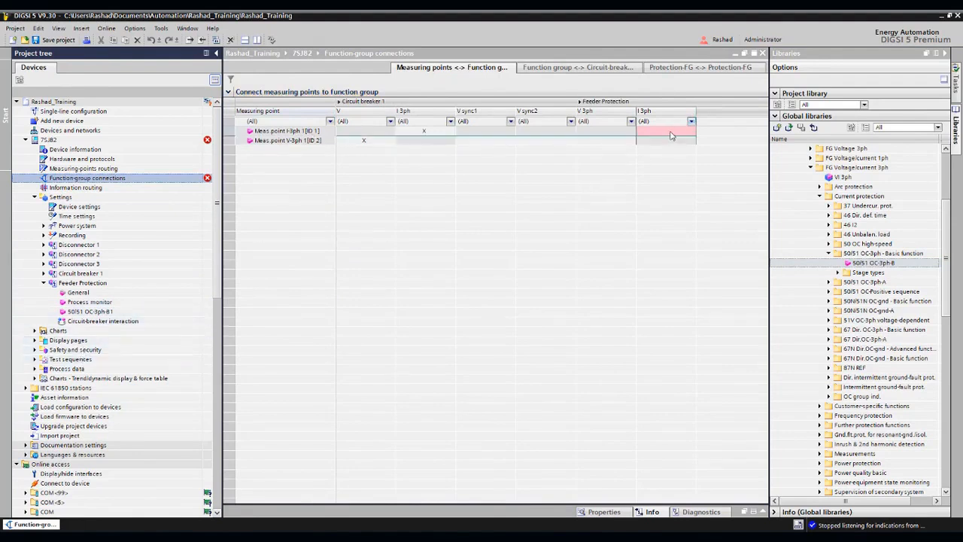
right_click(671, 135)
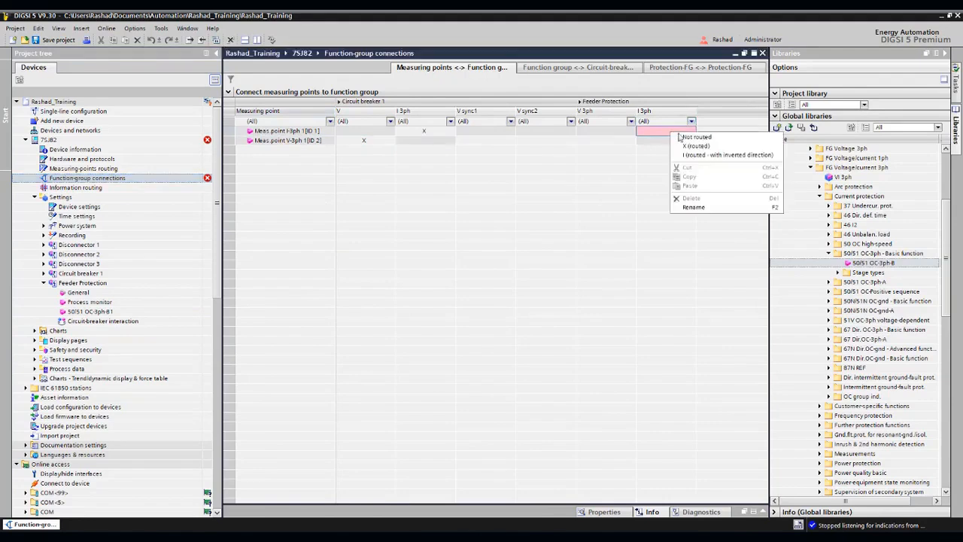
click(685, 146)
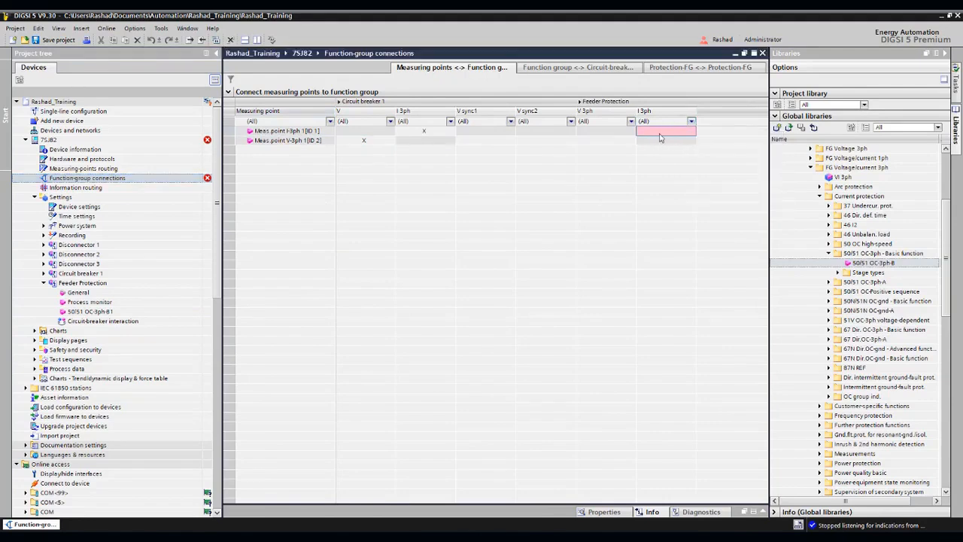
right_click(616, 140)
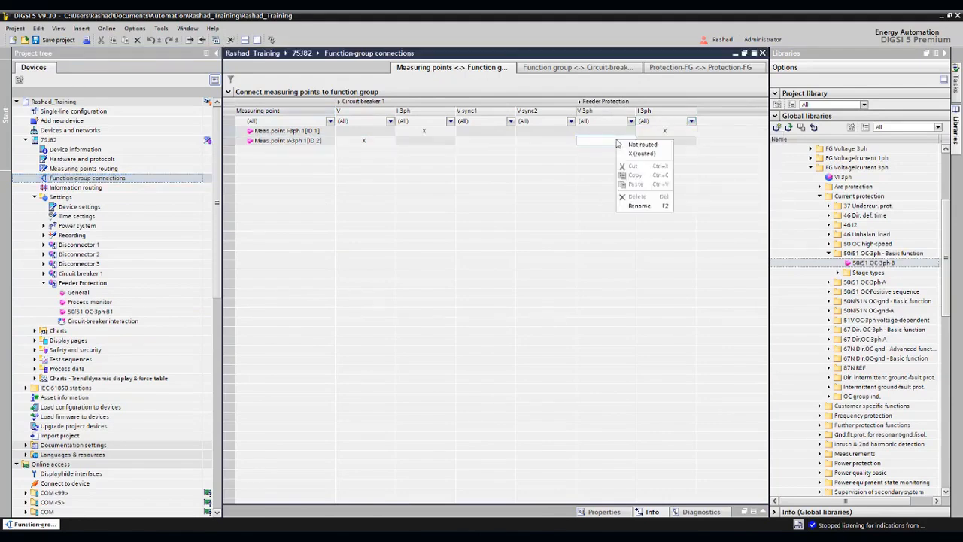
click(629, 155)
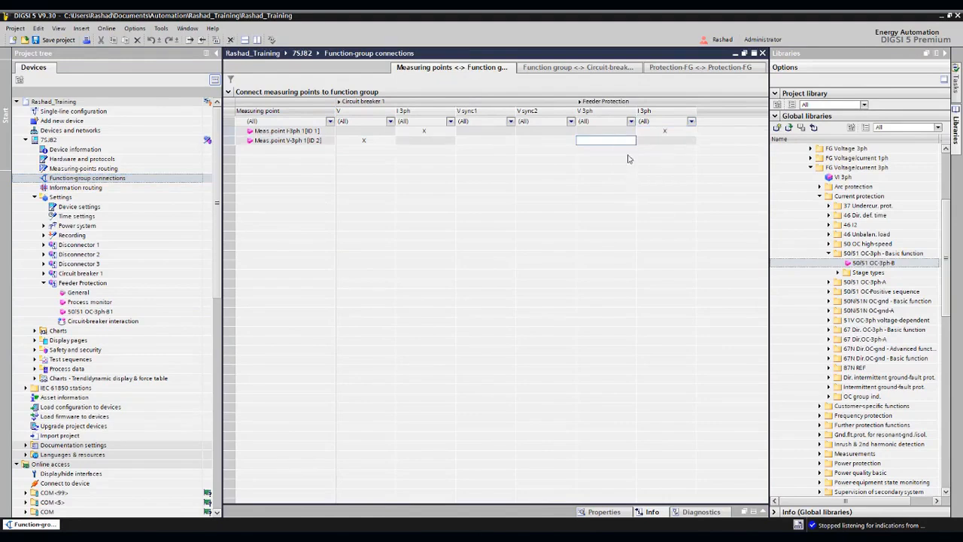
click(945, 55)
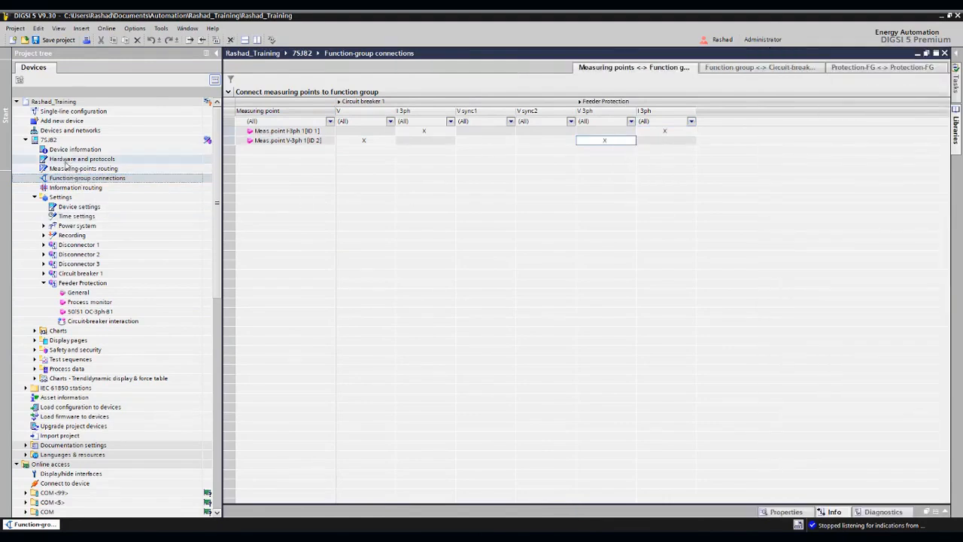
Examine the rated current and rated voltage in the General settings of Feeder Protection
double_click(75, 292)
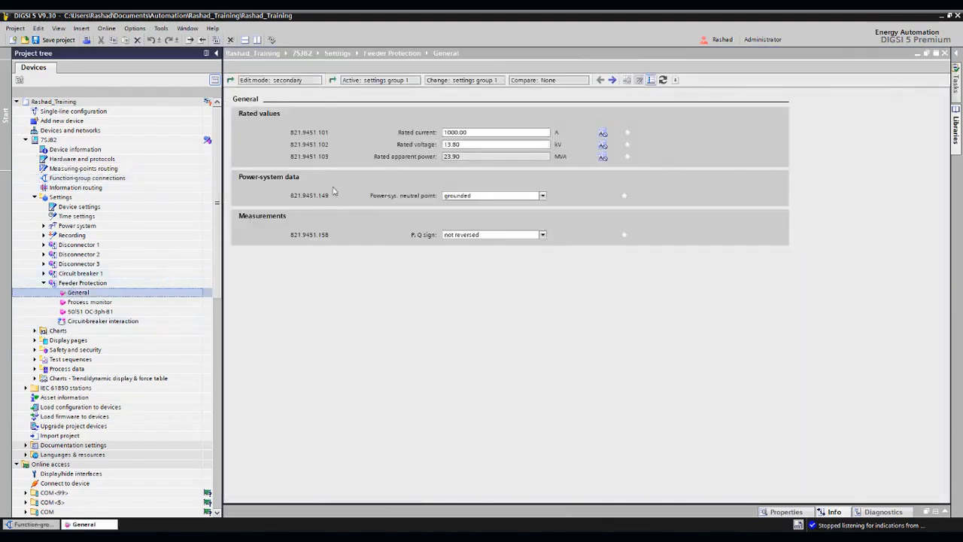
click(477, 130)
key(Tab)
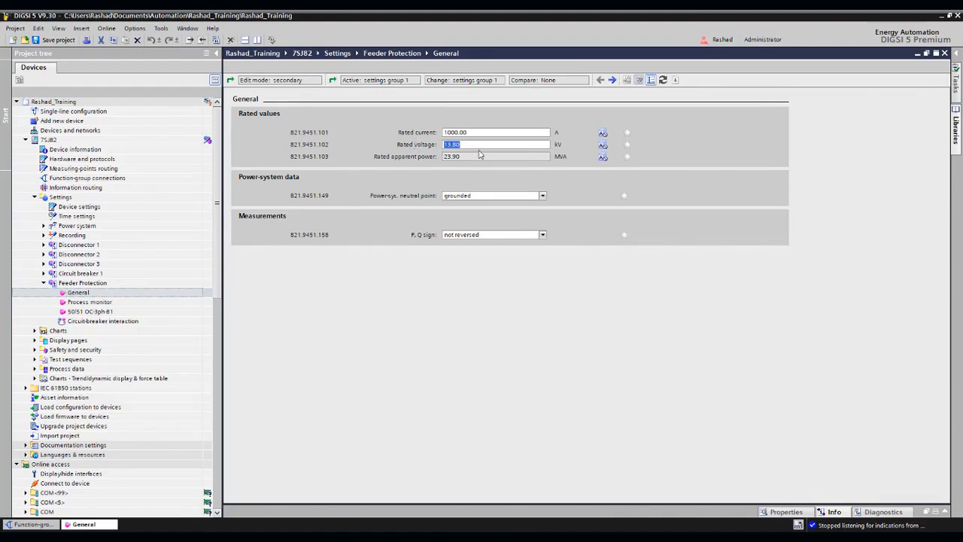
Delete the Definite-T 1 and Definite-T 2 stages from the 50/51 OC-3ph-B1 function of Feeder Protection
double_click(112, 311)
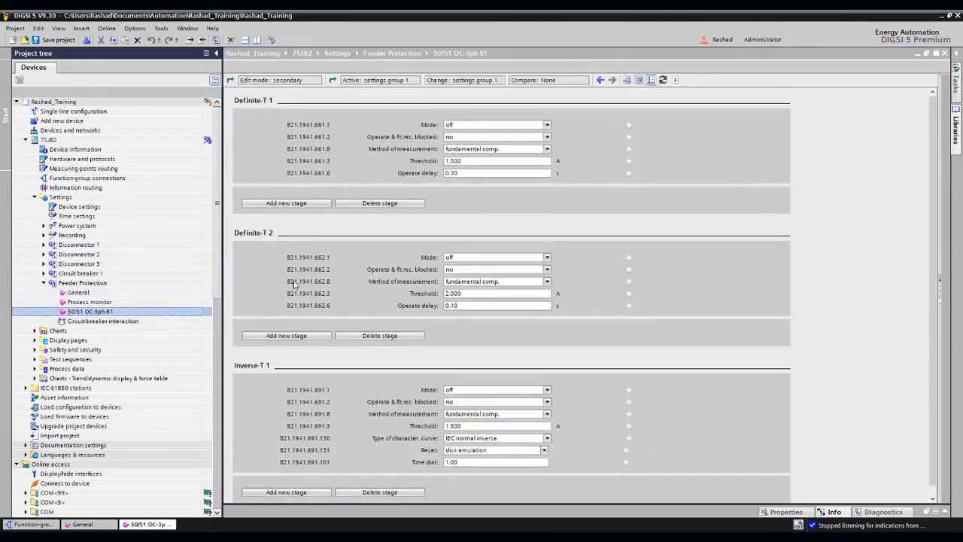
click(374, 203)
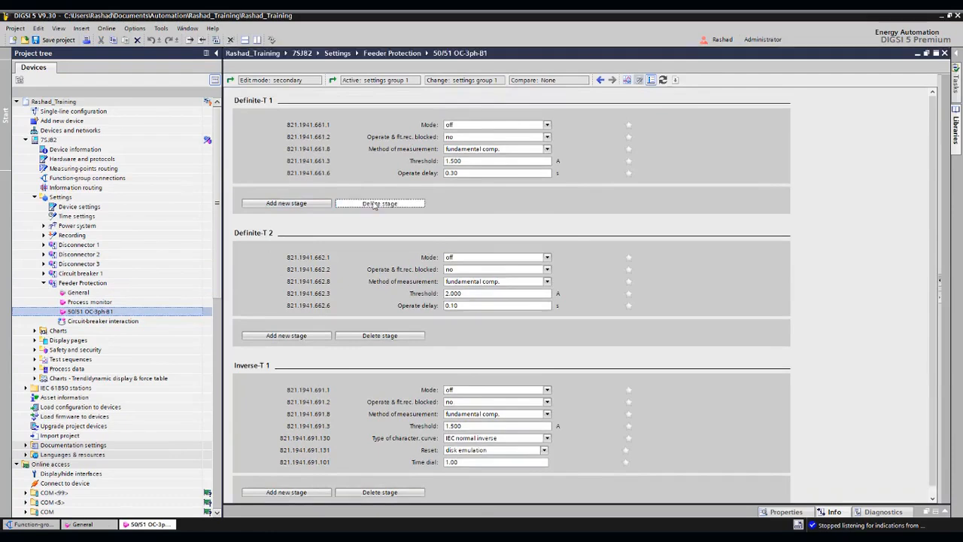
key(Return)
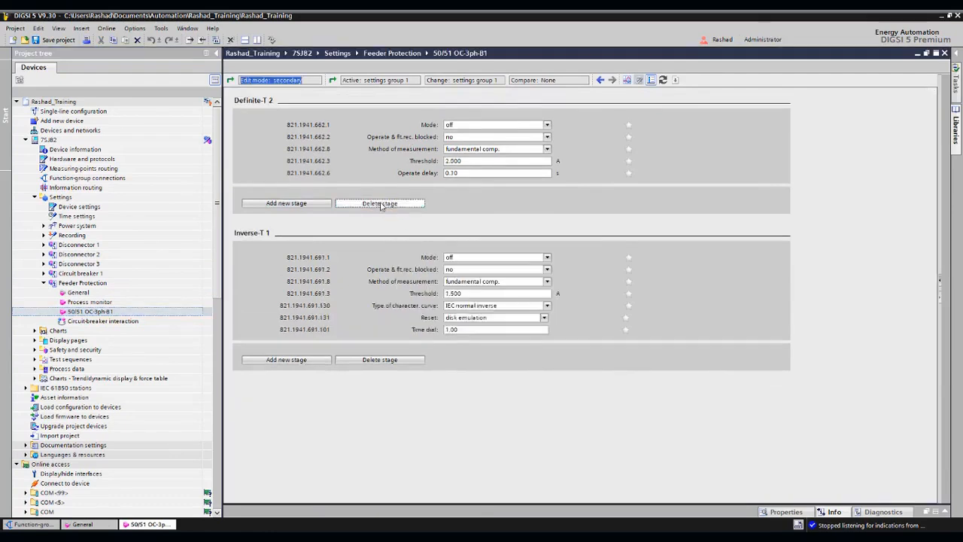
click(380, 204)
click(506, 303)
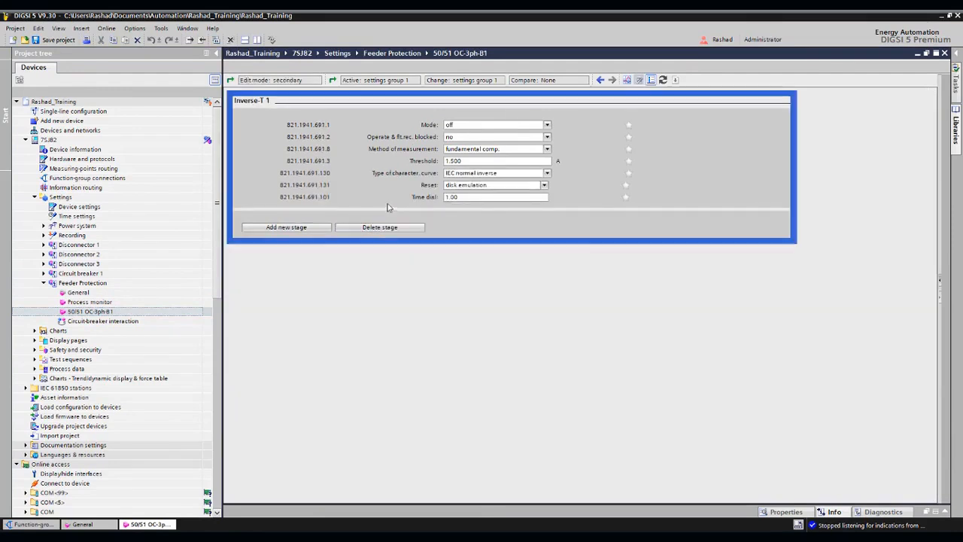
Delete the Inverse-T 1 stage from the 50/51 OC-3ph-B1 function and add a new Definite-T stage
click(388, 227)
click(506, 302)
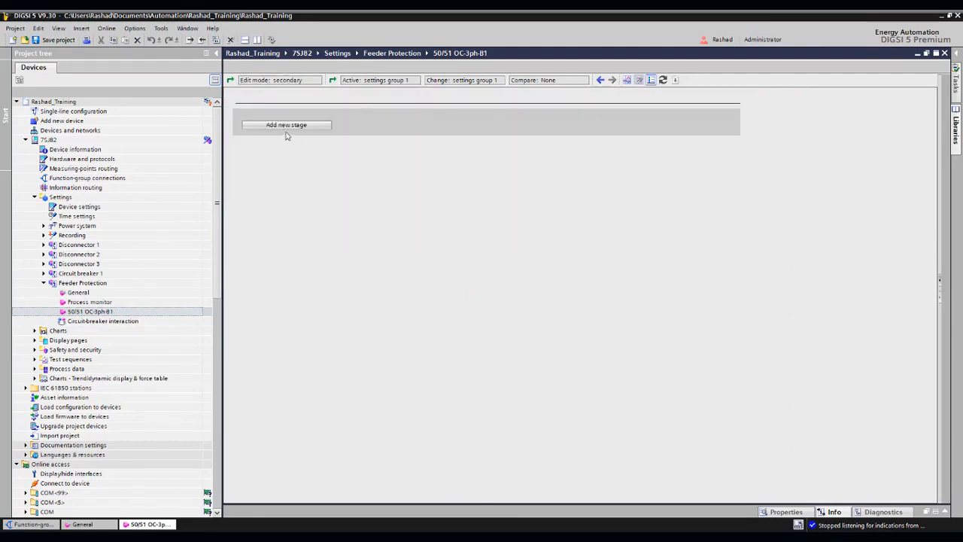
click(286, 125)
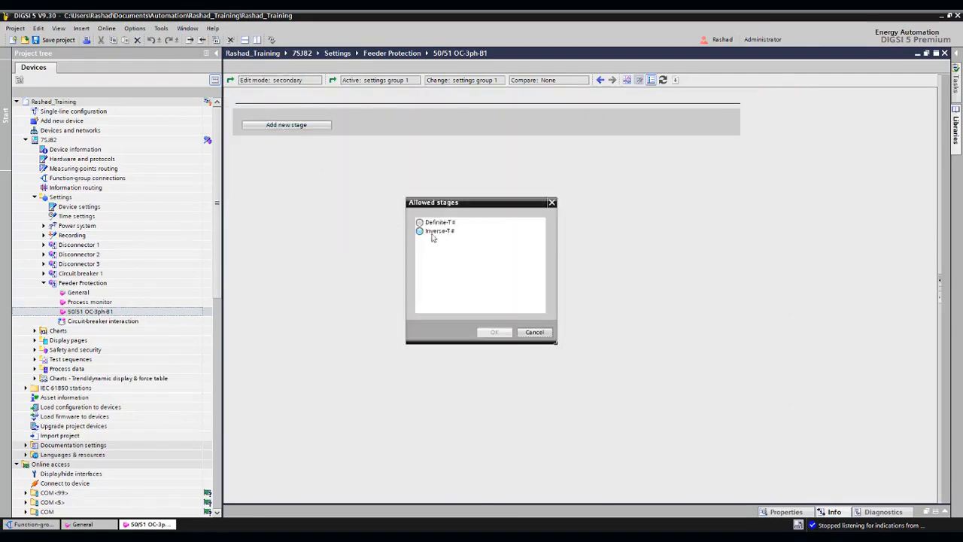
click(436, 224)
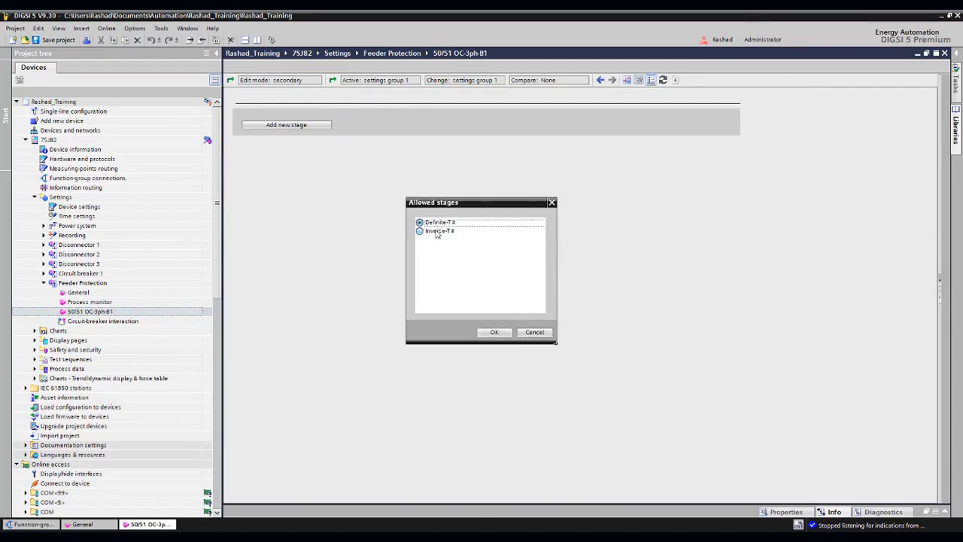
click(437, 231)
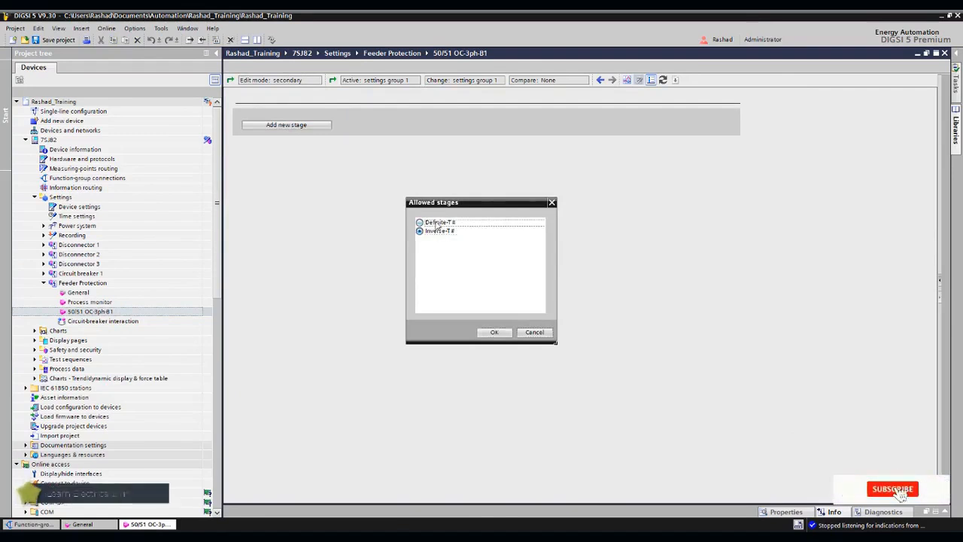
click(436, 223)
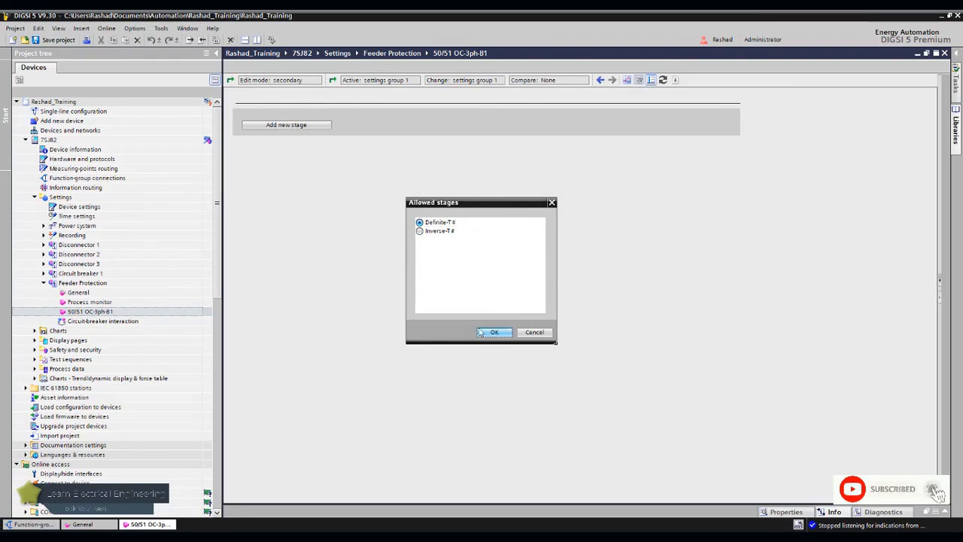
click(480, 332)
Add an Inverse-T stage to the 50/51 OC-3ph-B1 function and set the Mode of Definite-T 1 to on
click(286, 203)
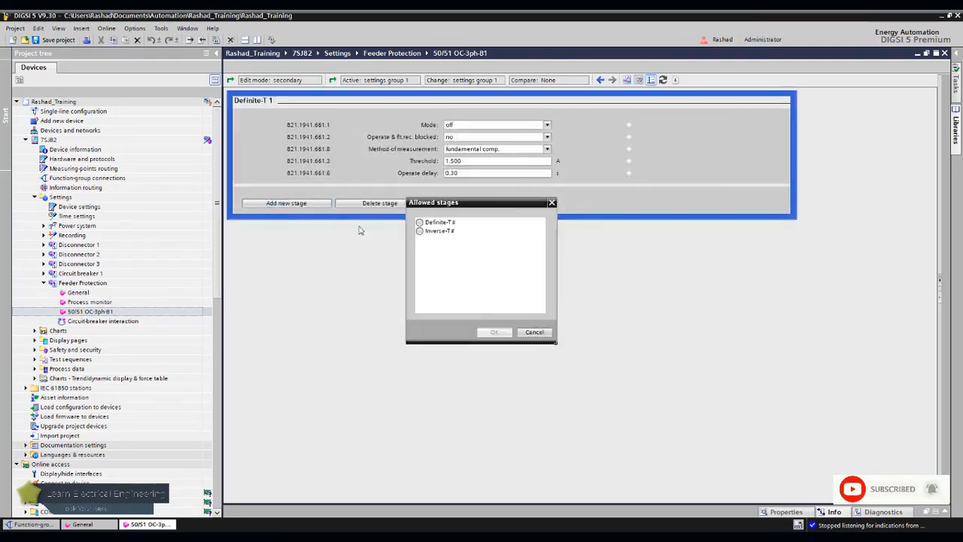
click(436, 231)
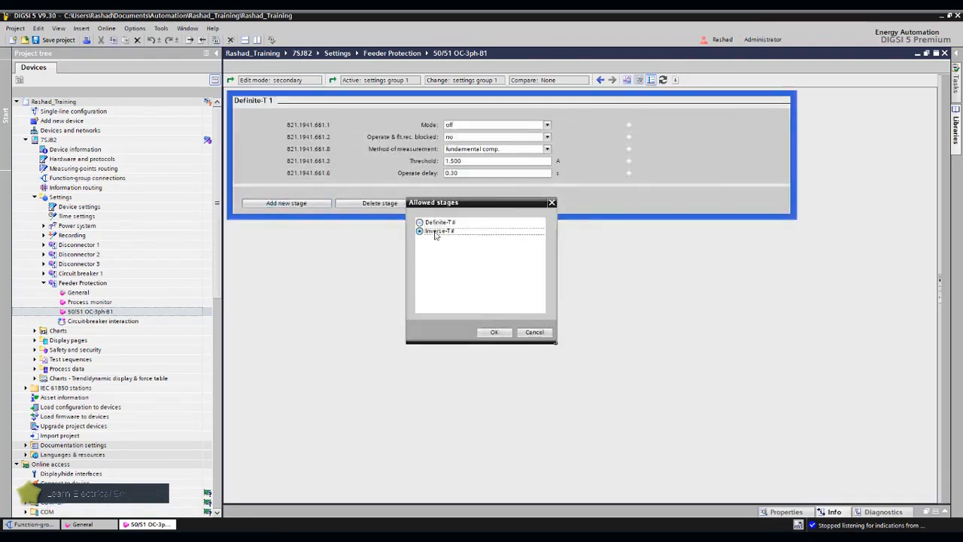
click(494, 331)
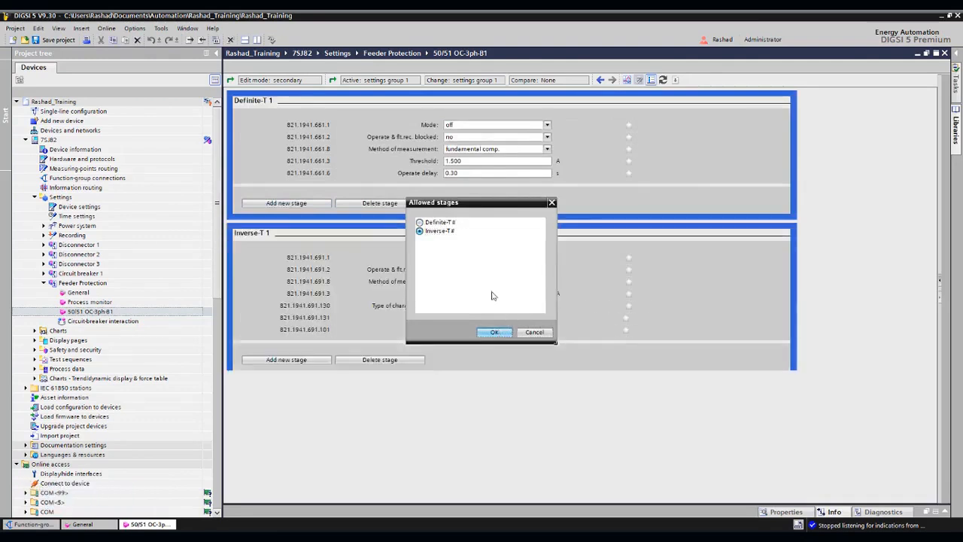
click(463, 126)
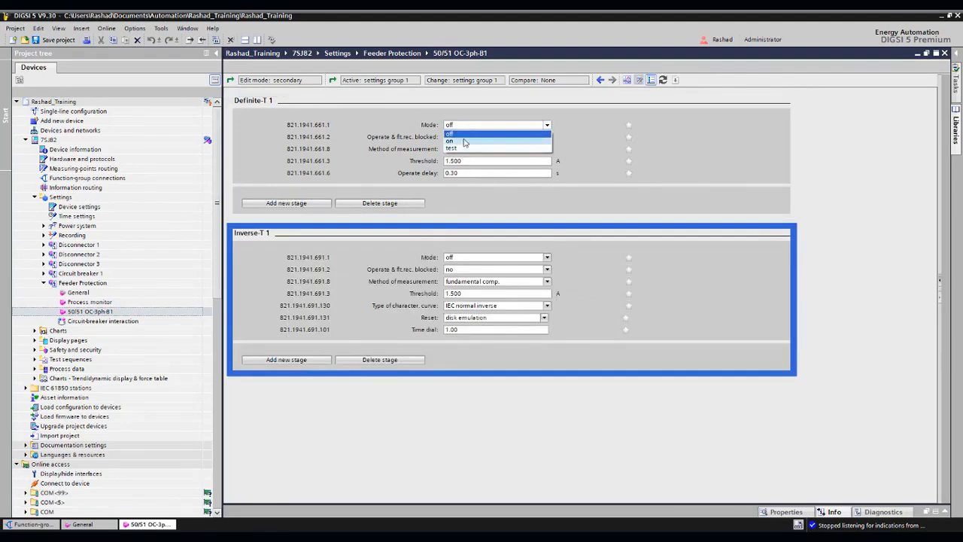
click(465, 142)
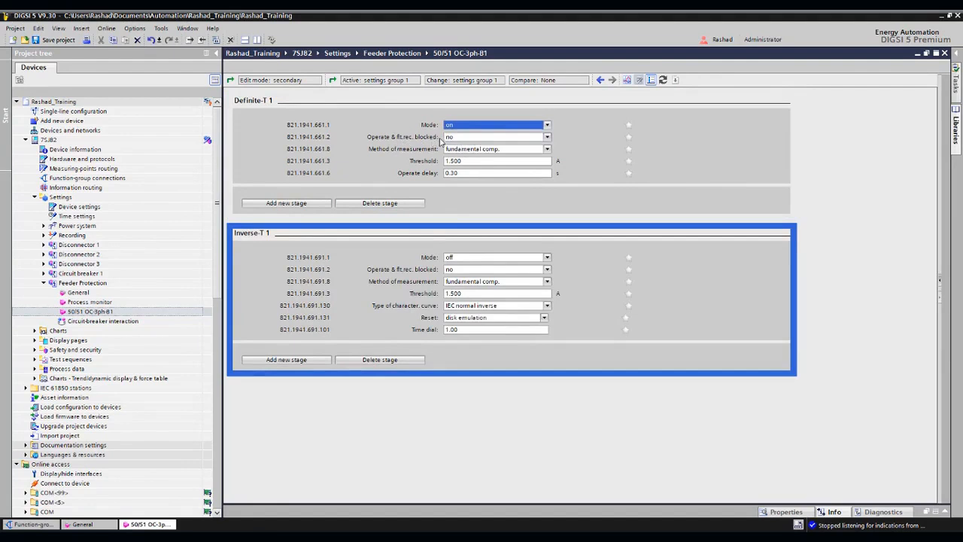
Switch to the SIPROTEC 5 document in Word and read the Rated Current and Rated Voltage descriptions in section 1.5.1 General
key(alt+Tab)
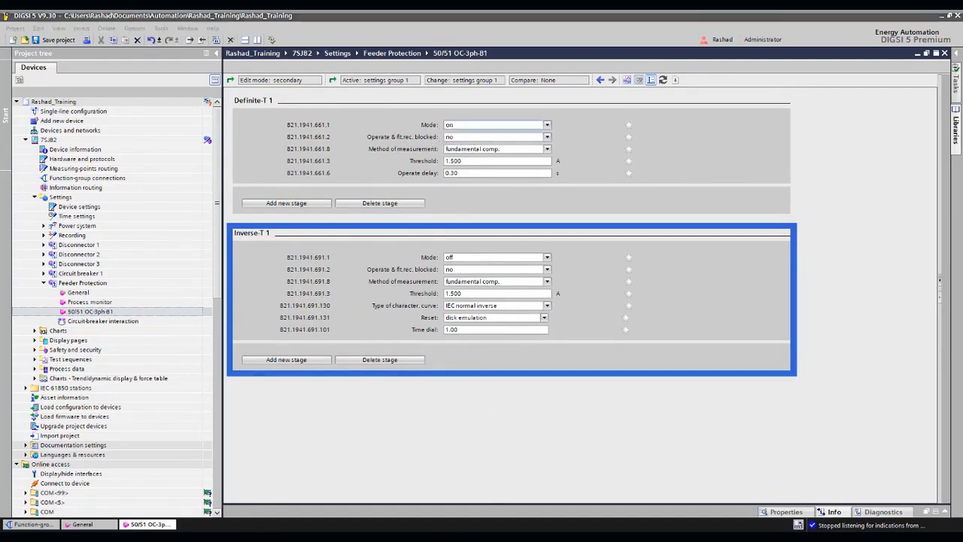
drag(959, 253, 960, 268)
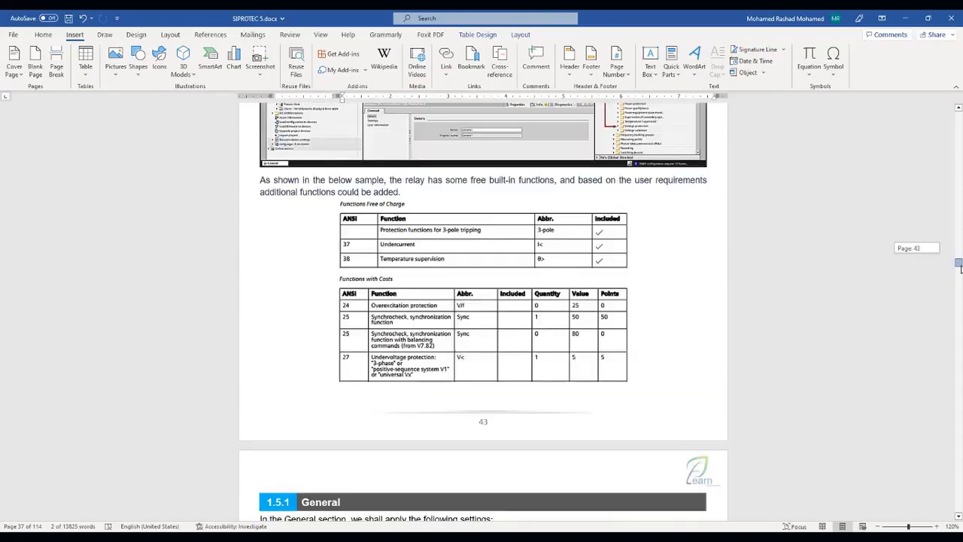
scroll(531, 244, down, 7)
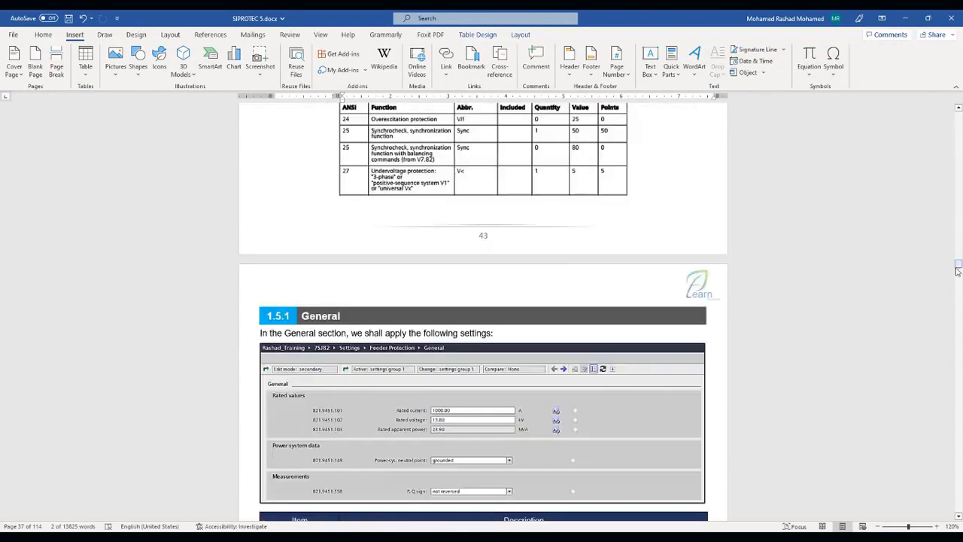
scroll(531, 244, down, 1)
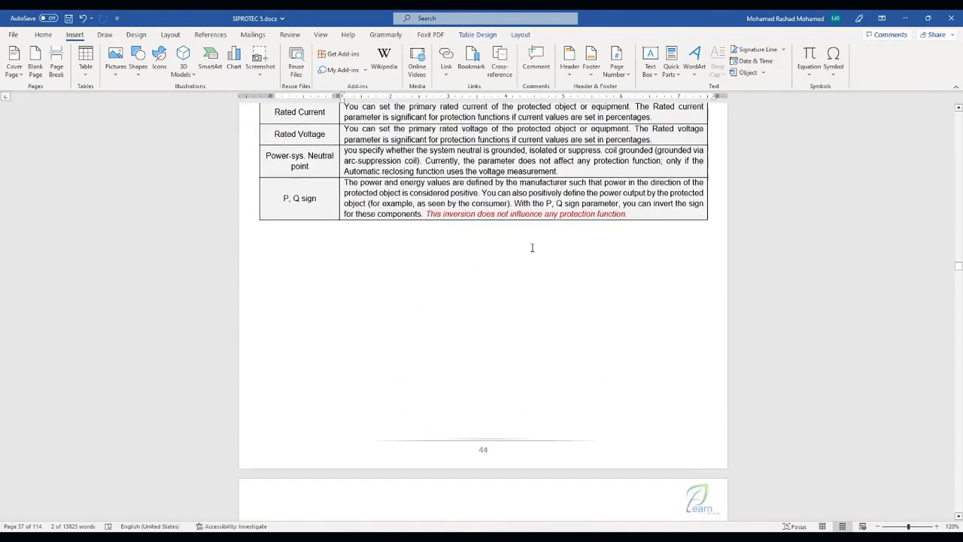
scroll(531, 248, down, 1)
scroll(531, 247, up, 3)
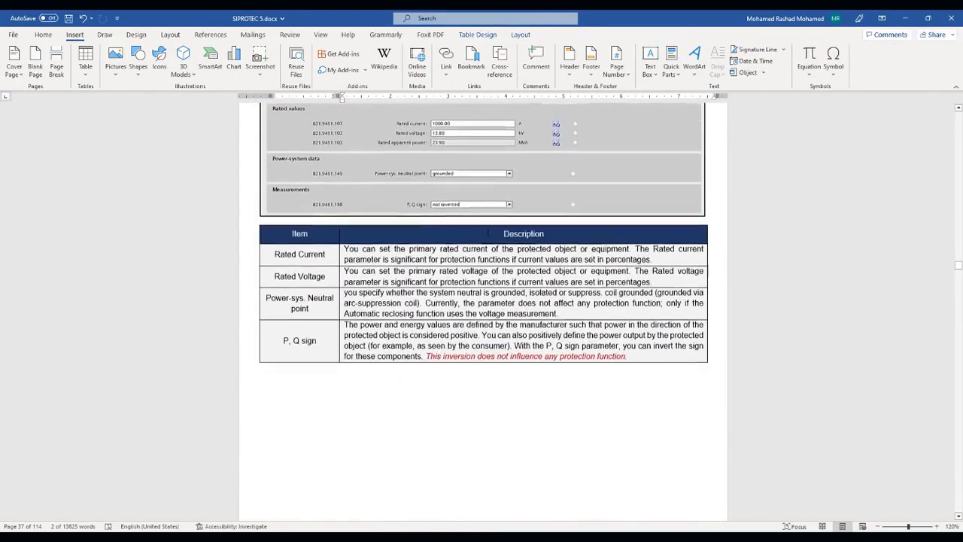
ctrl+scroll(465, 253, up, 3)
scroll(454, 226, up, 5)
scroll(456, 224, down, 2)
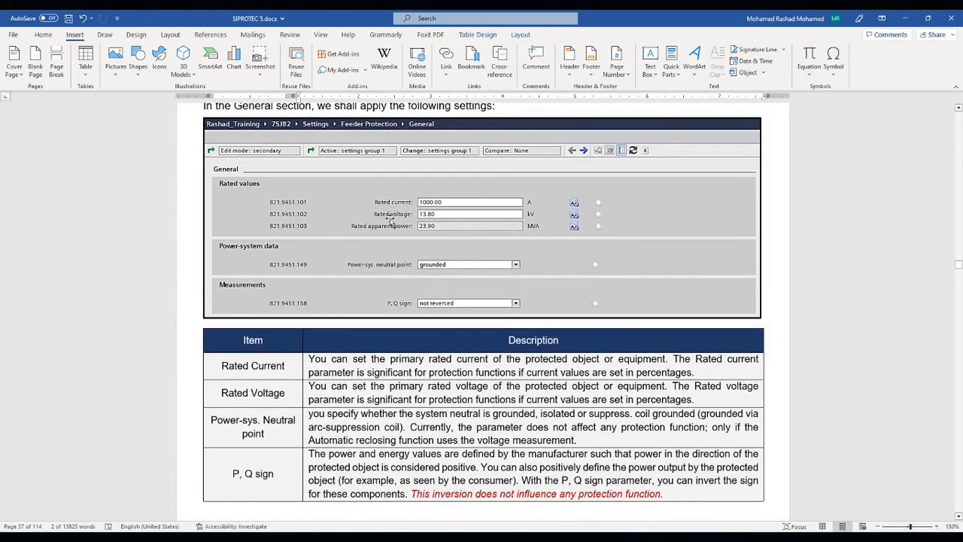
scroll(391, 278, down, 2)
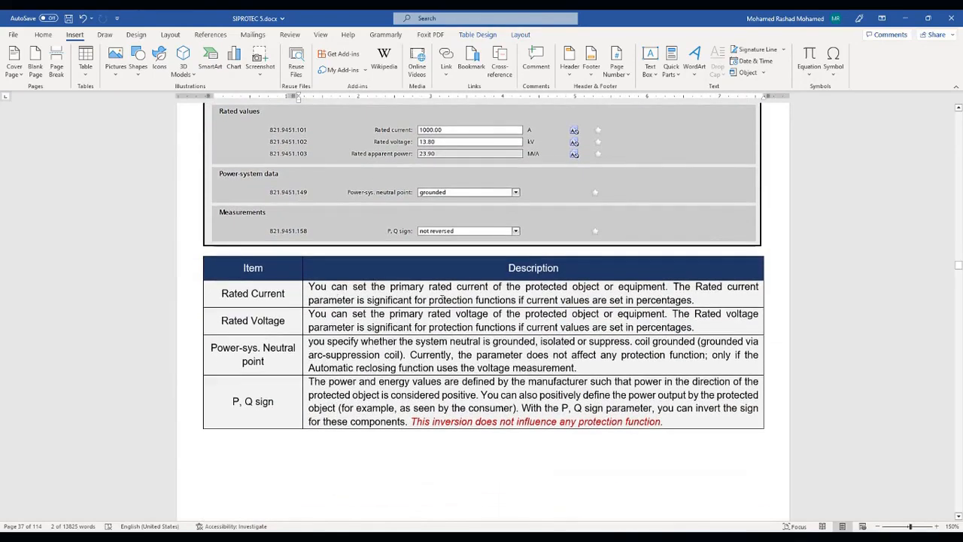
drag(537, 299, 690, 299)
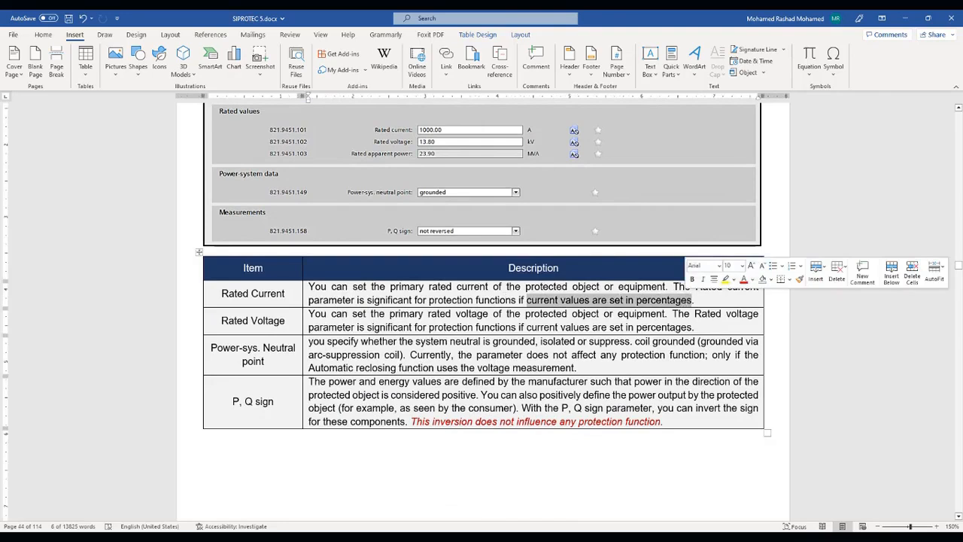
Read the Operate & flt.rec. blocked description in the overcurrent settings table, including the No option and the Siemens recommendation
scroll(685, 260, down, 5)
scroll(684, 255, down, 4)
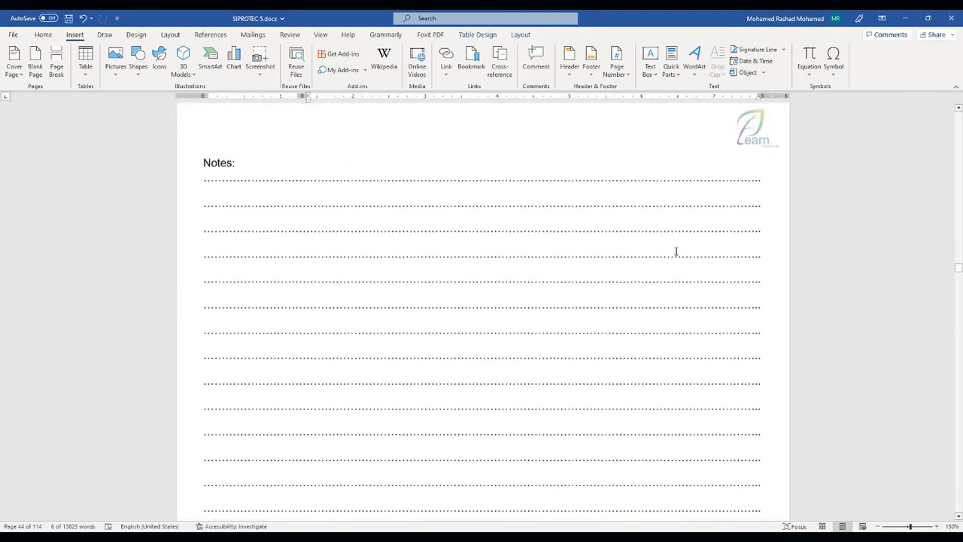
scroll(675, 247, down, 5)
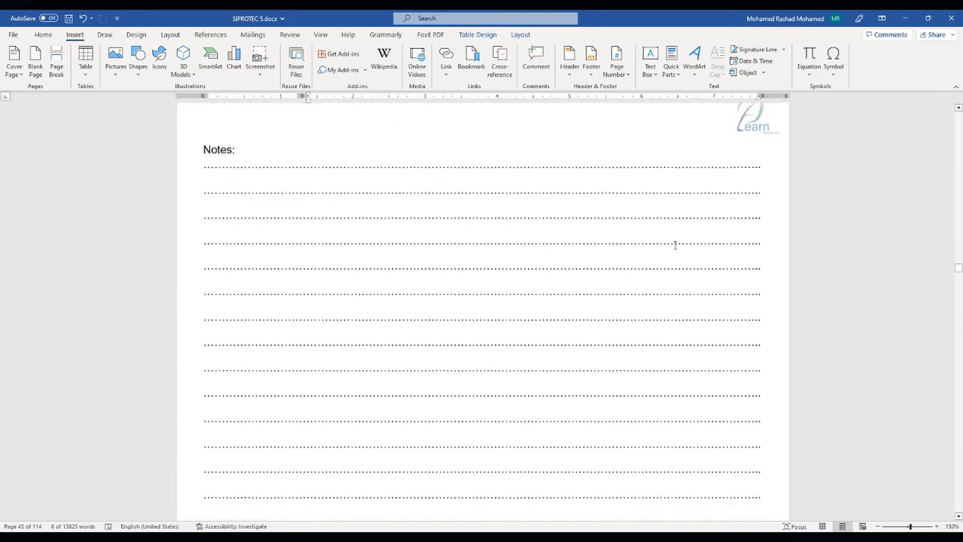
scroll(675, 243, down, 8)
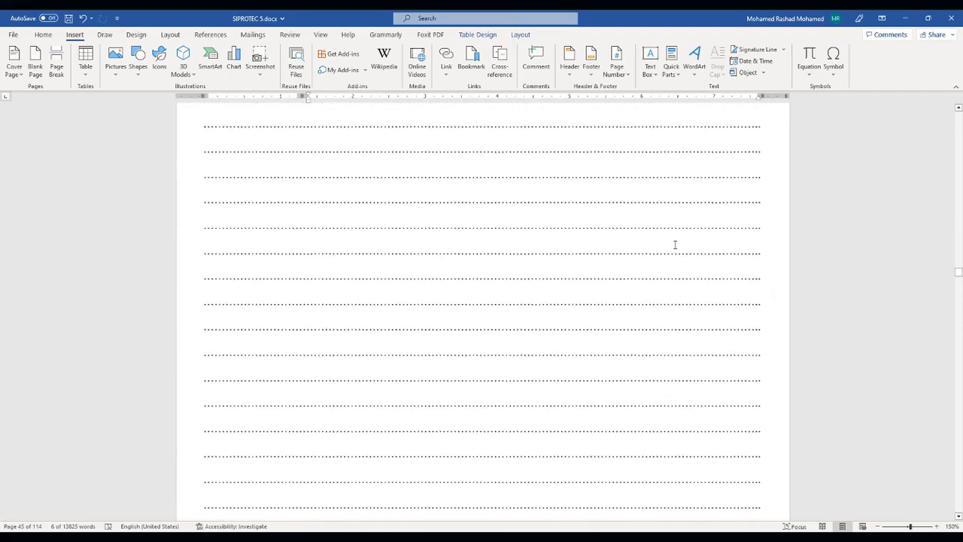
scroll(674, 244, down, 7)
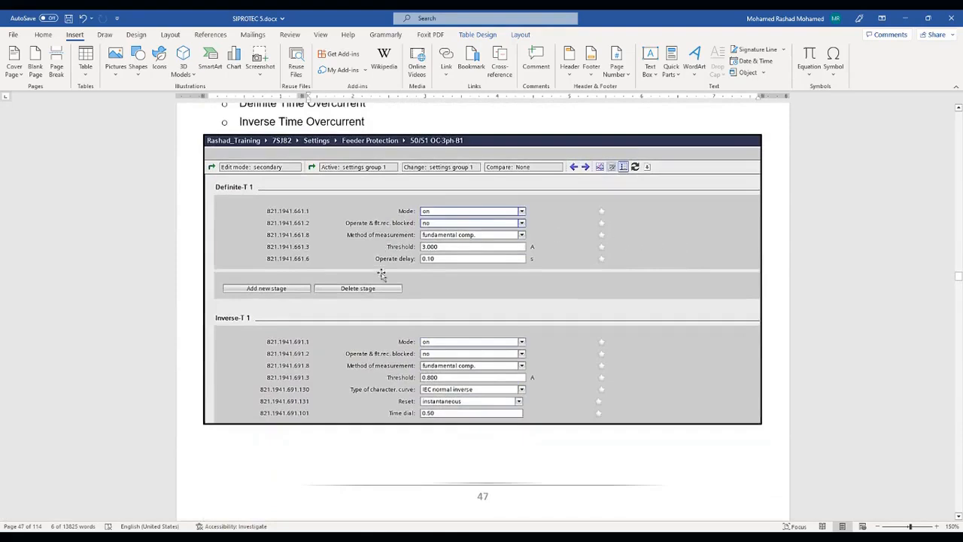
scroll(409, 240, down, 7)
scroll(409, 242, down, 7)
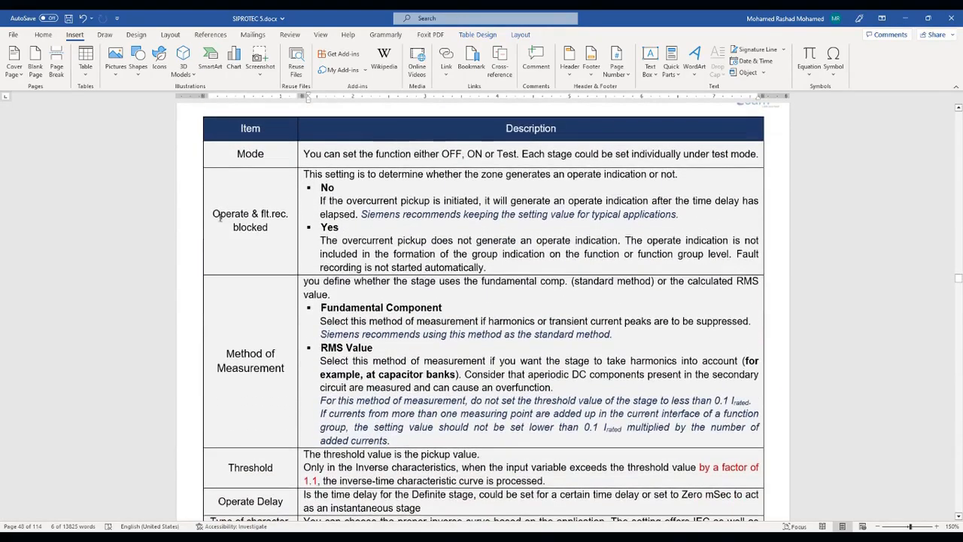
drag(213, 214, 272, 227)
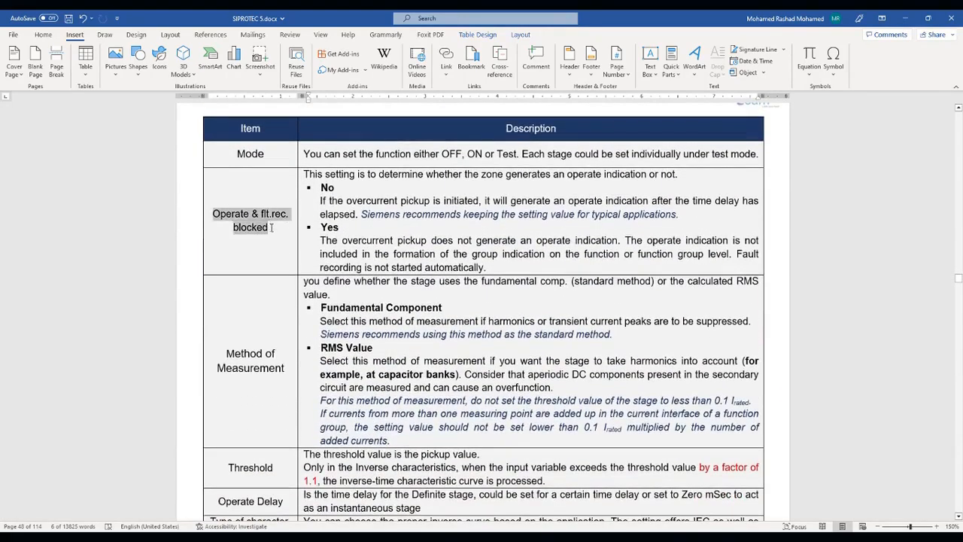
click(273, 229)
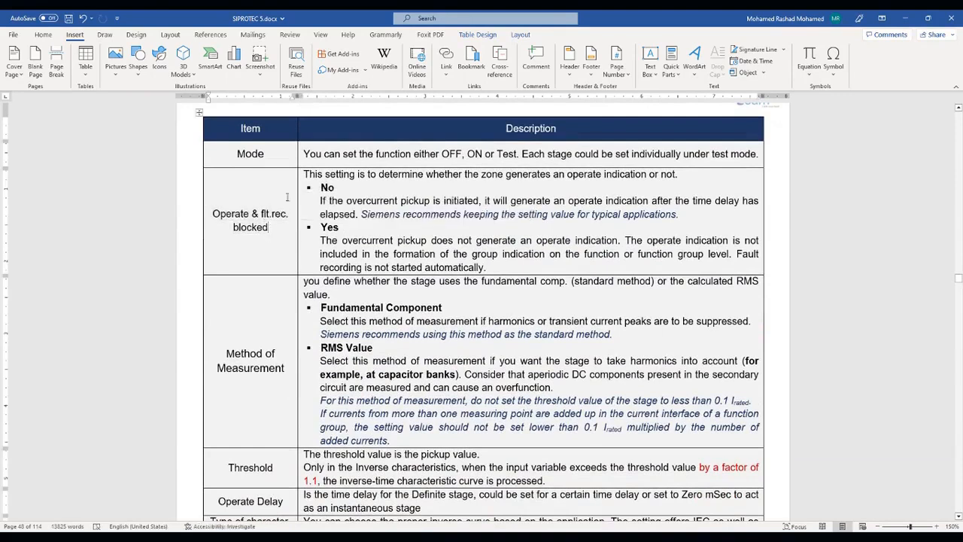
double_click(329, 188)
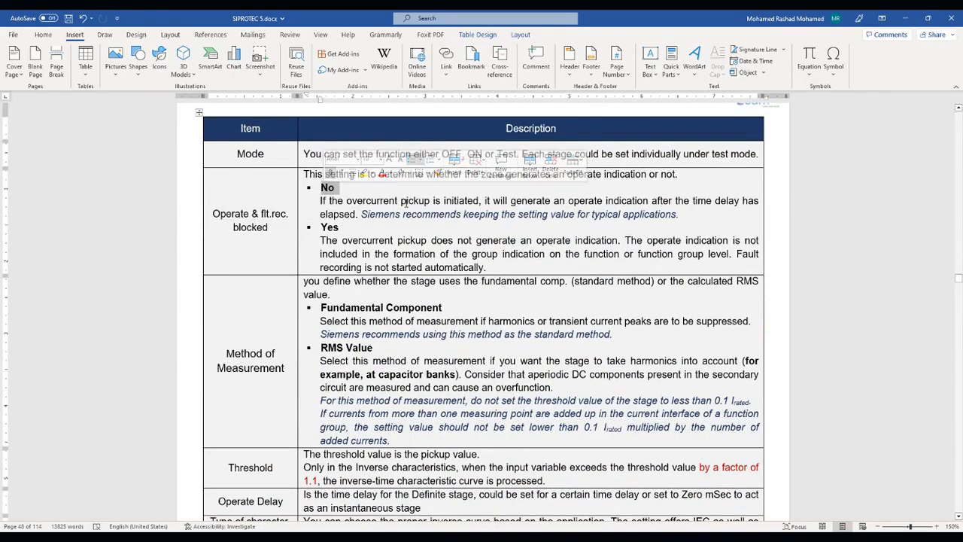
click(451, 201)
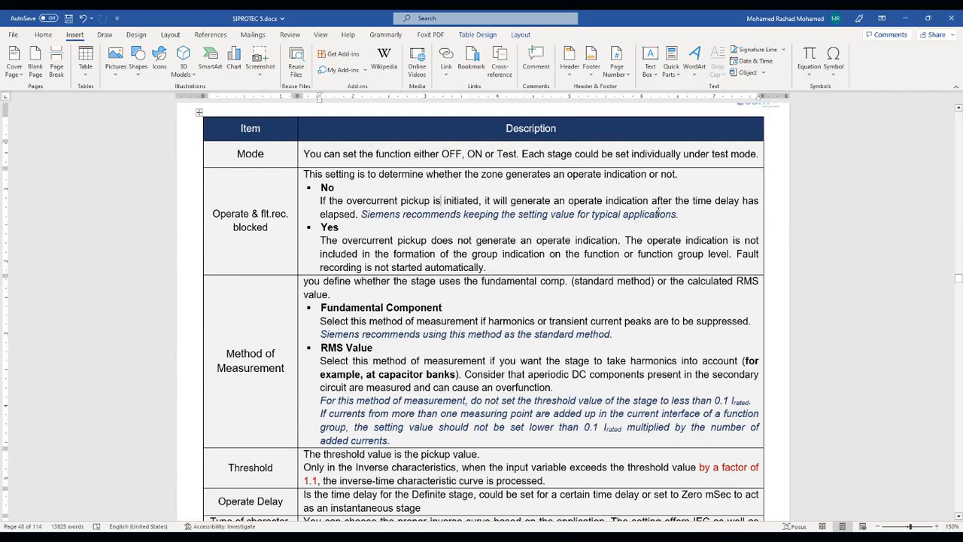
drag(677, 214, 402, 215)
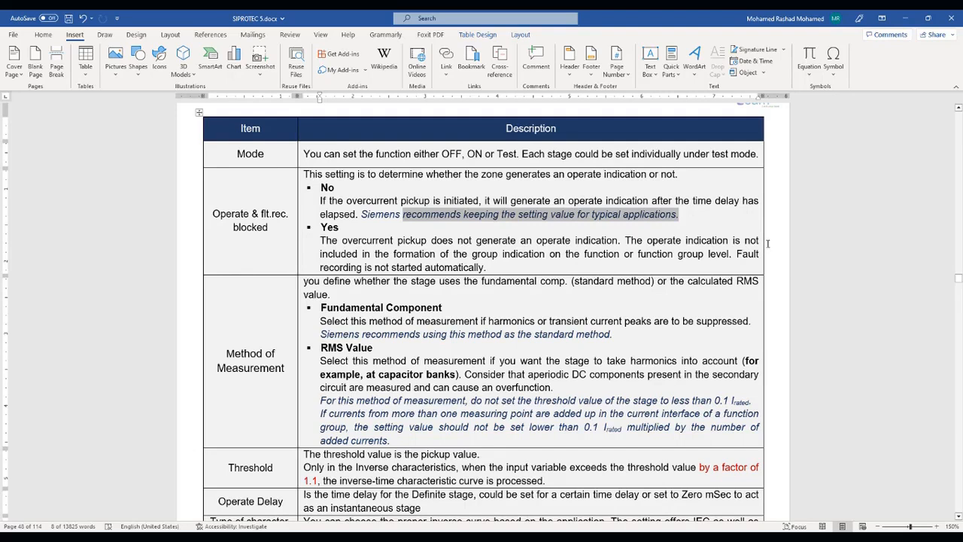
Return to DIGSI 5 and choose no for Operate & flt.rec. blocked and fundamental comp. for Method of measurement in the Definite-T 1 stage
click(905, 18)
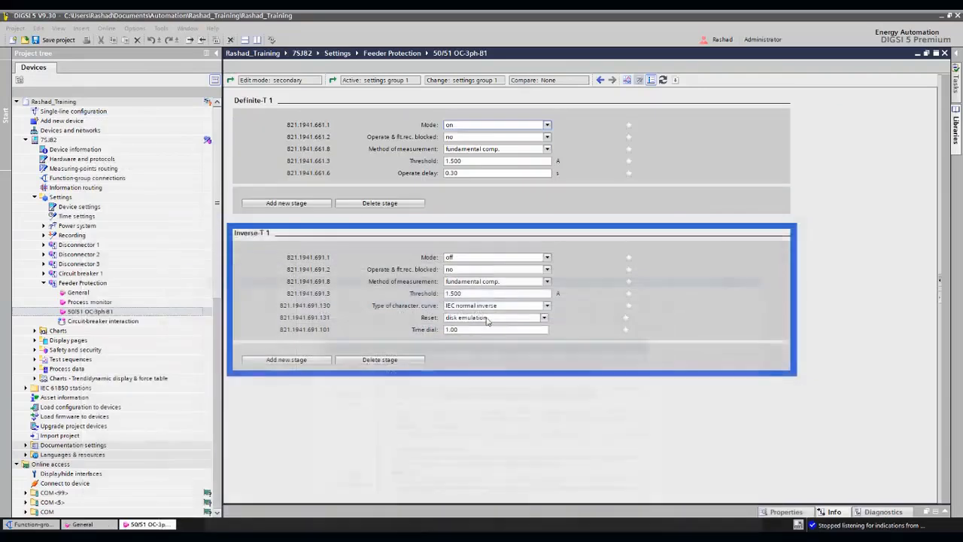
click(479, 139)
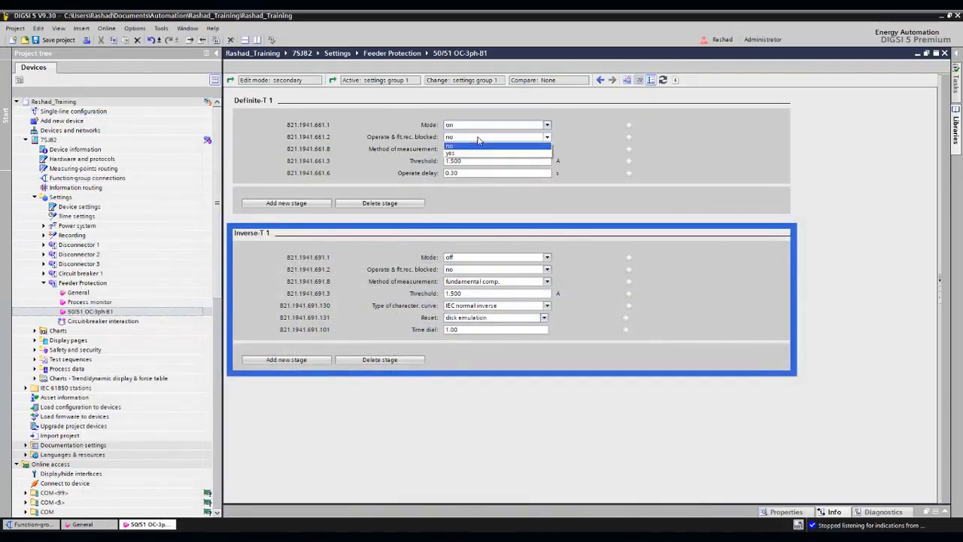
click(479, 148)
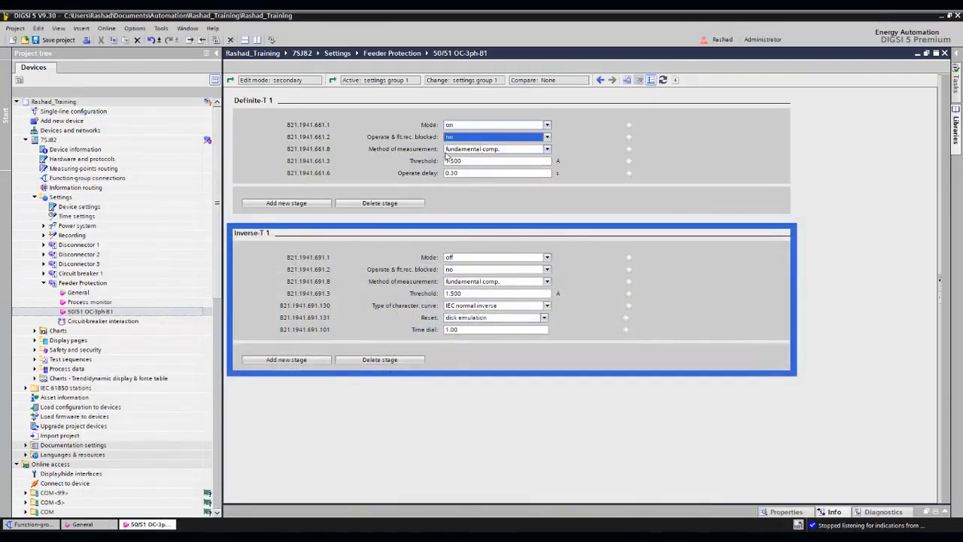
click(455, 150)
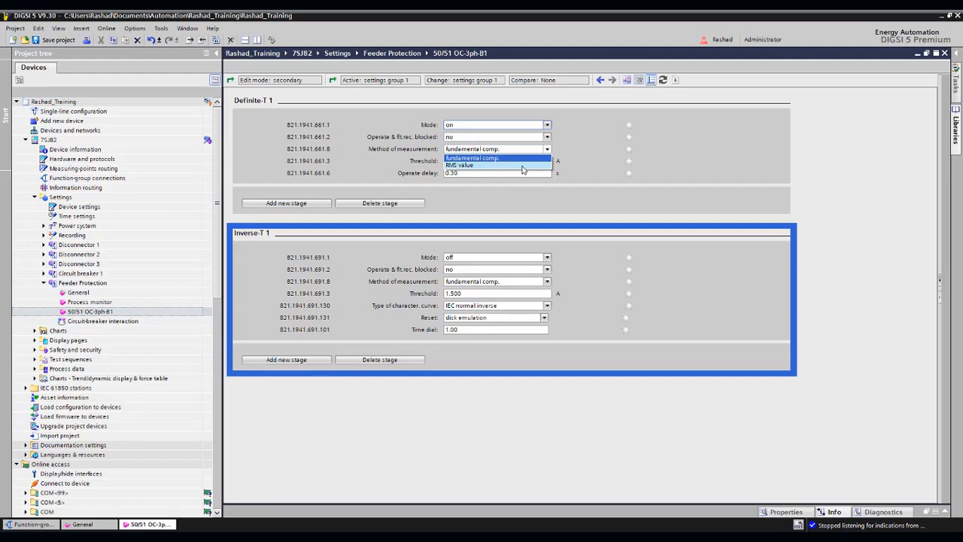
click(483, 159)
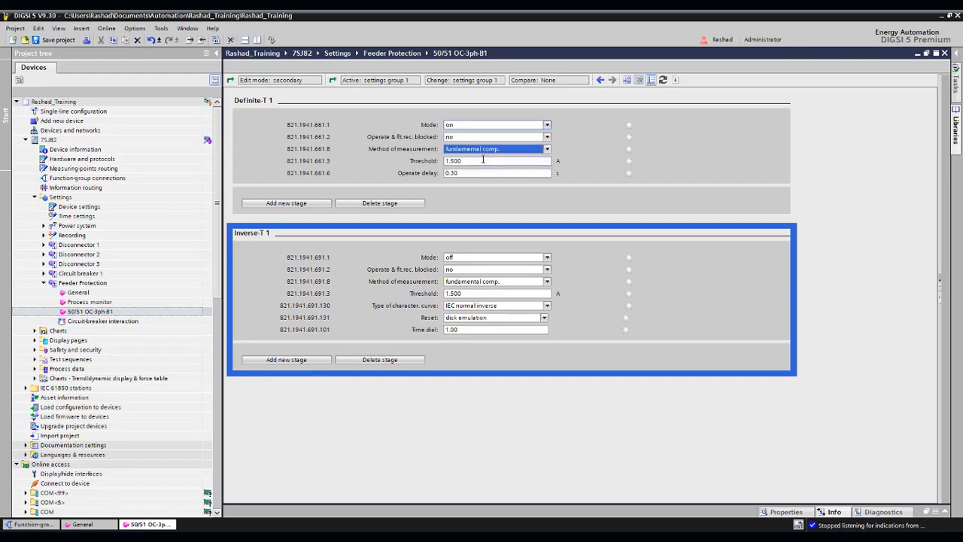
click(484, 160)
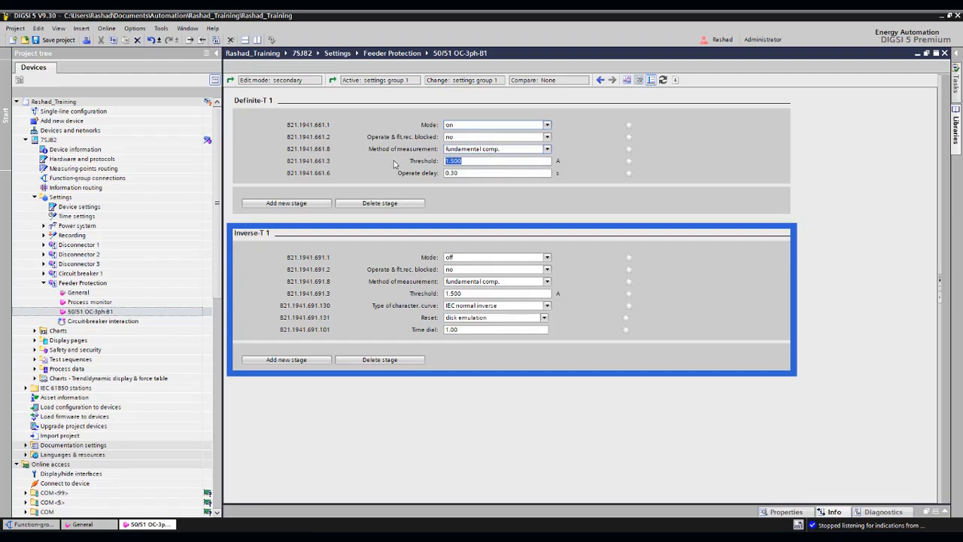
click(468, 174)
click(476, 150)
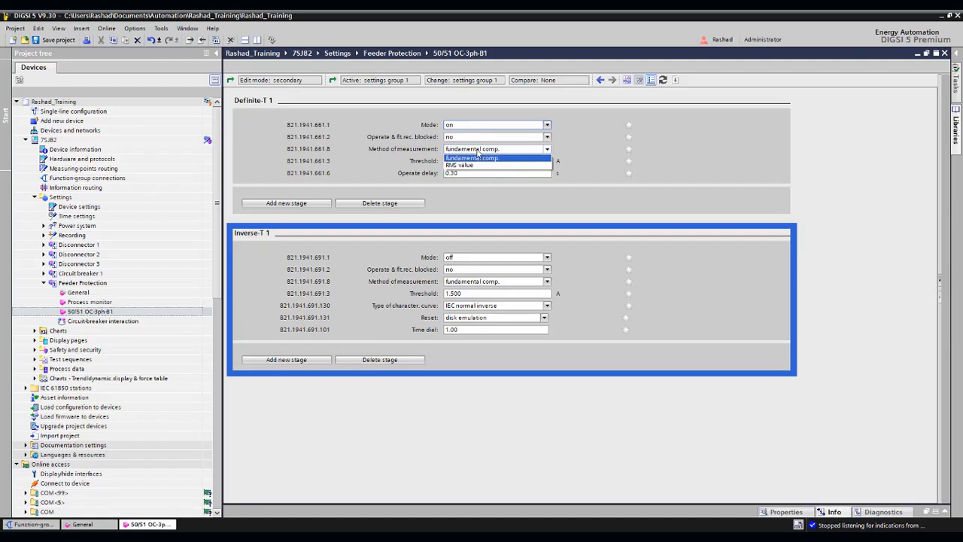
click(477, 153)
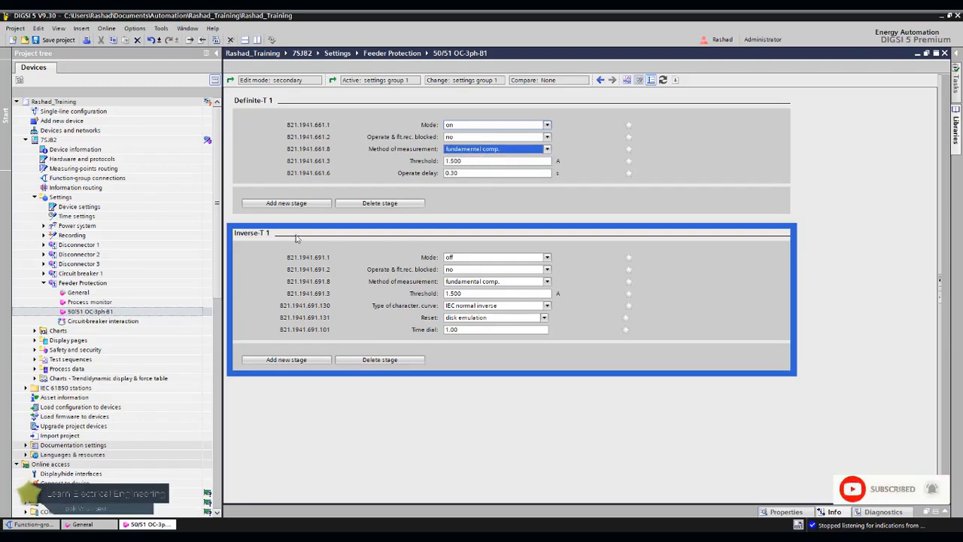
Set the Inverse-T 1 stage's Mode to on and Threshold to 0.600 A, keeping IEC normal inverse as the characteristic curve type
click(465, 259)
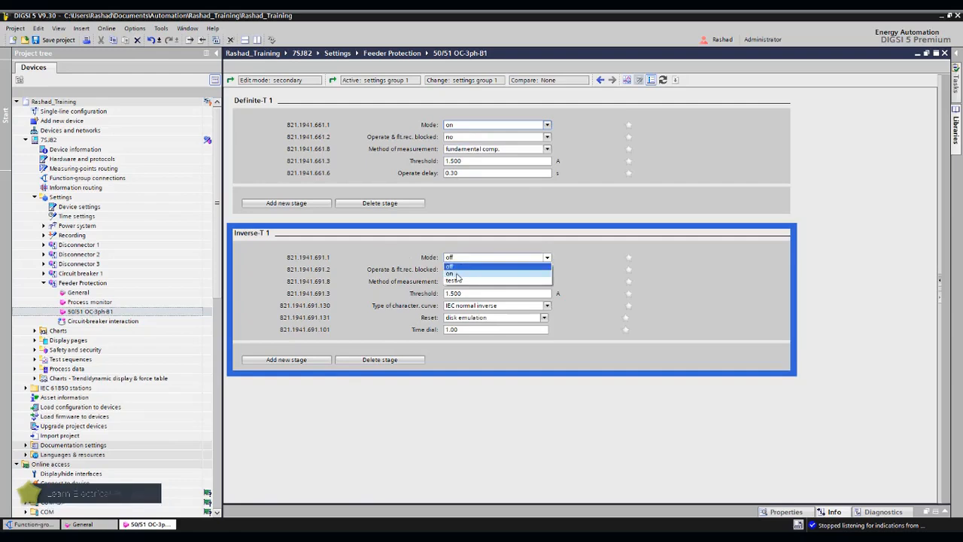
click(459, 272)
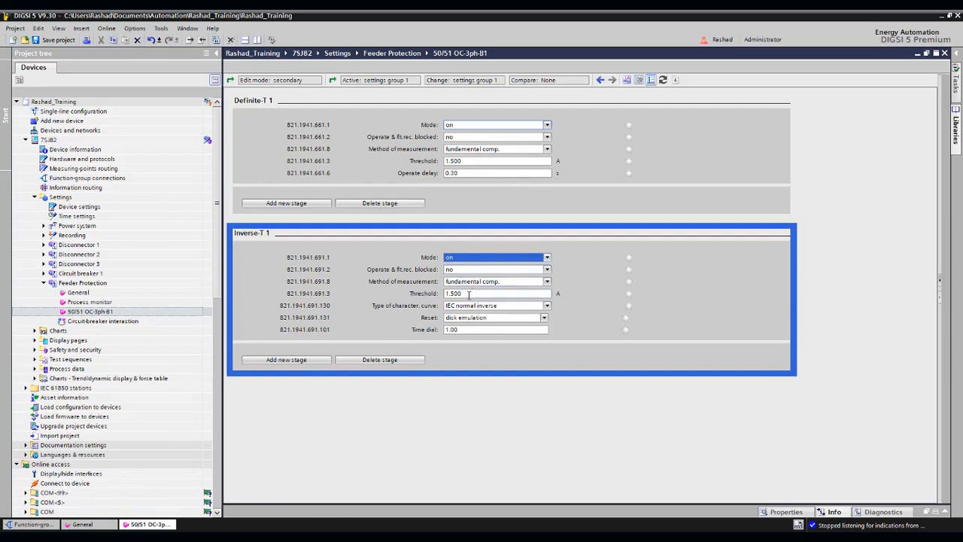
click(467, 293)
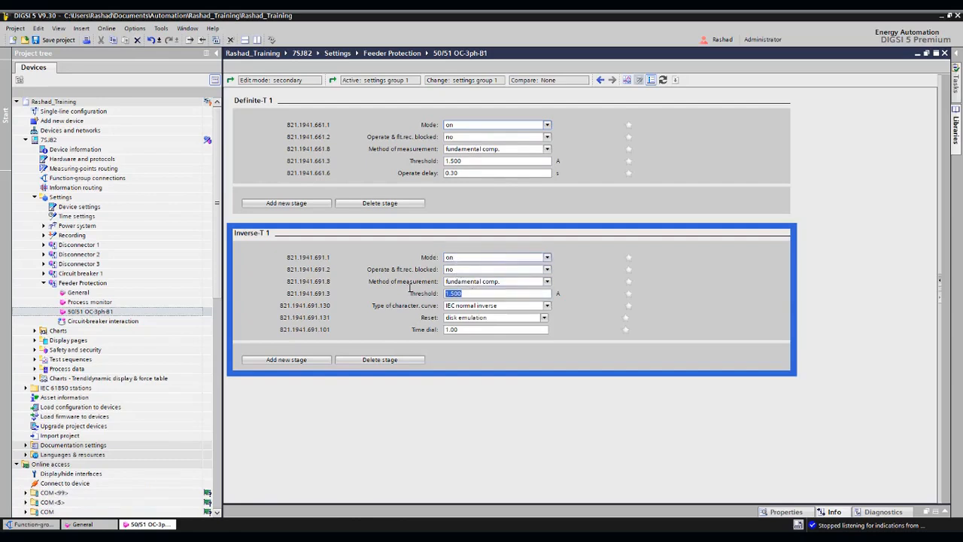
text(0.600)
click(463, 307)
click(467, 314)
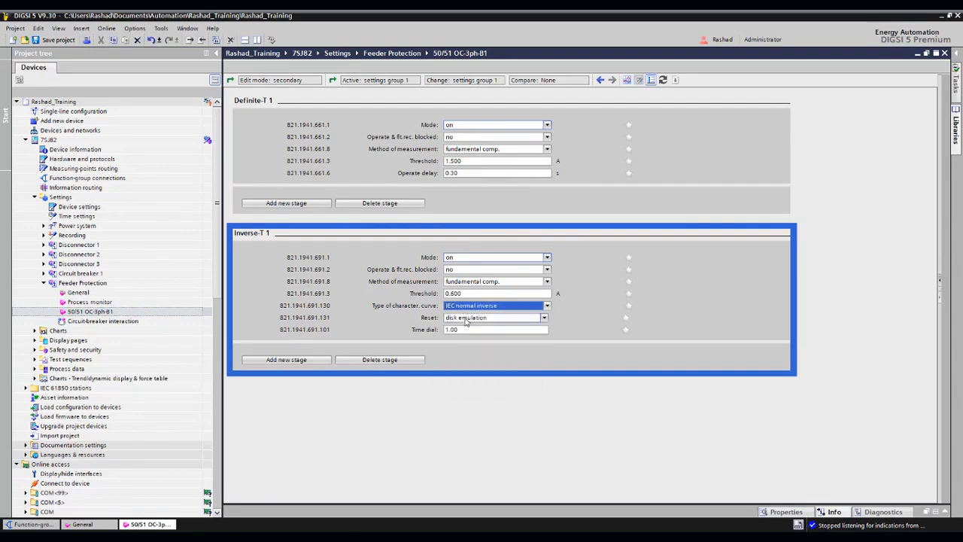
Set the Inverse-T 1 stage's Reset to instantaneous and its Time dial to 0.50
click(466, 319)
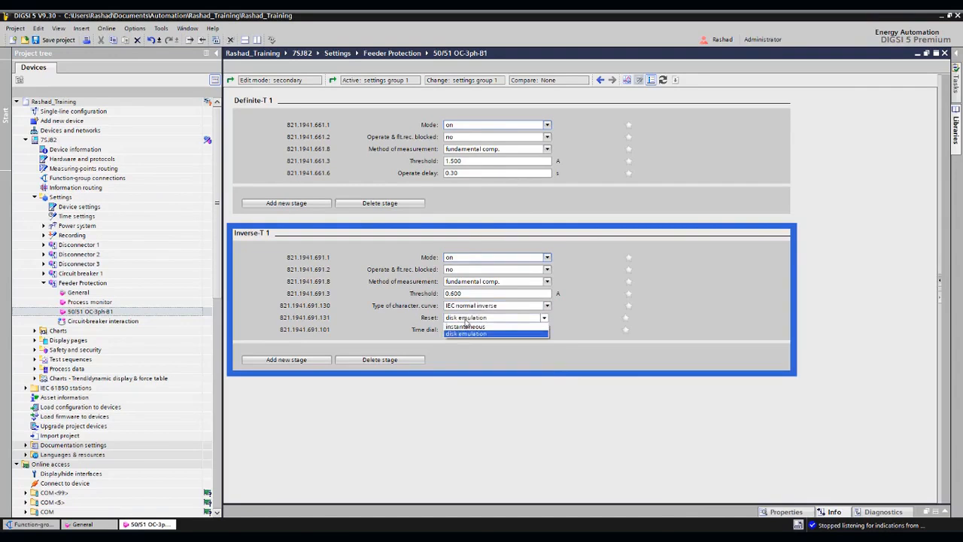
click(465, 327)
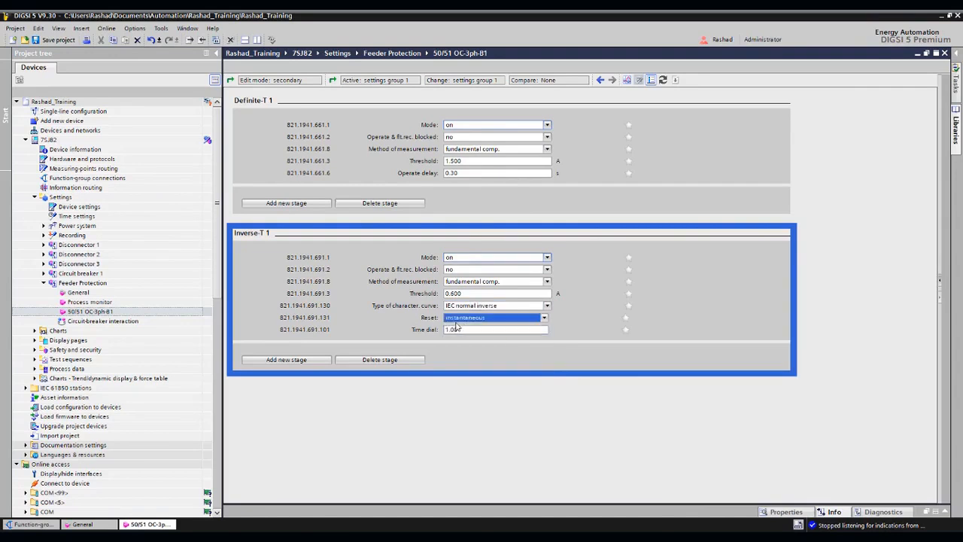
click(464, 320)
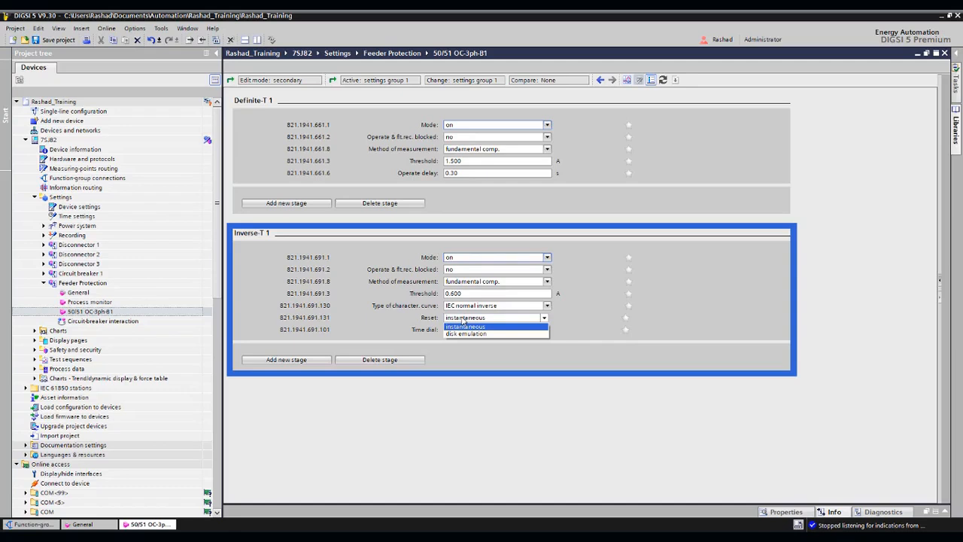
click(464, 320)
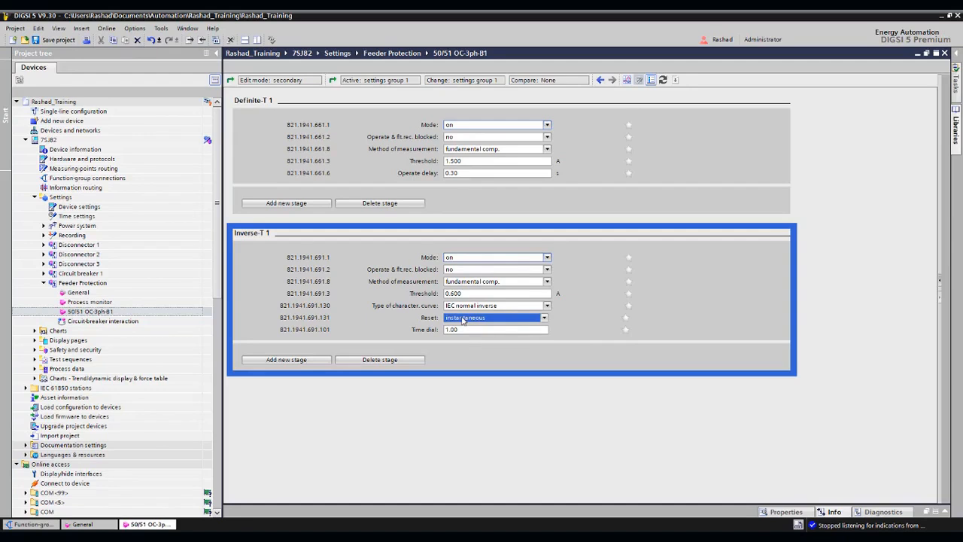
click(474, 331)
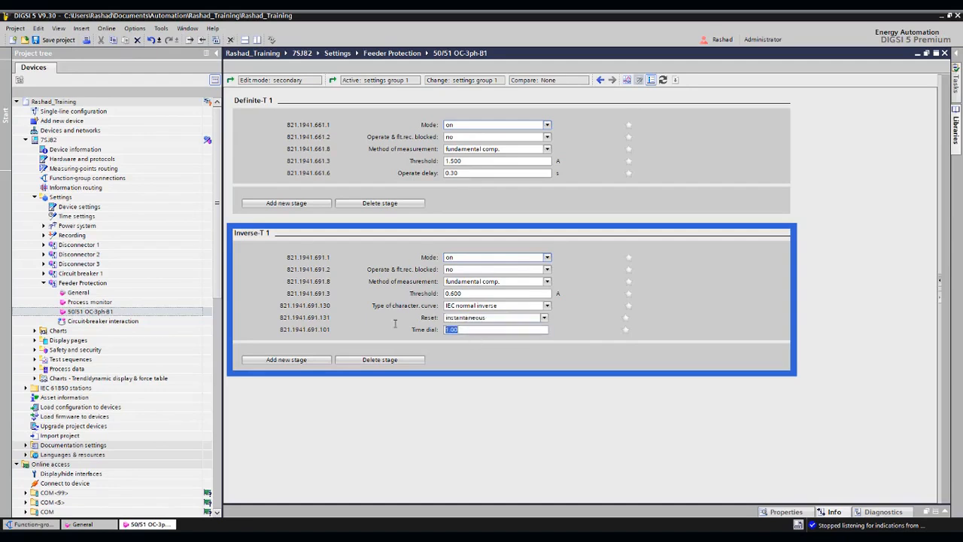
text(0.50)
click(357, 106)
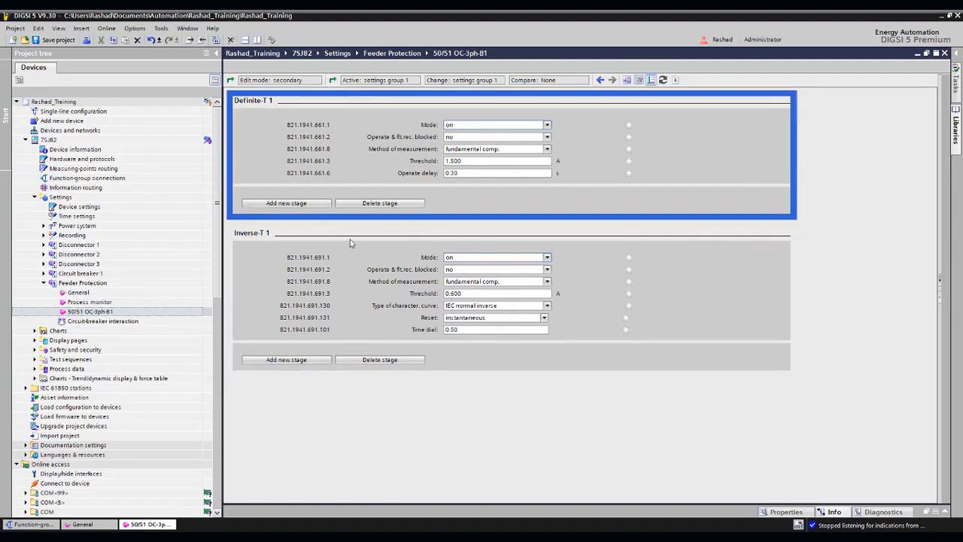
Open the 7SJ82 Information routing matrix and expand Feeder Protection down to the 50/51 OC-3ph-B1 function's entries
double_click(95, 188)
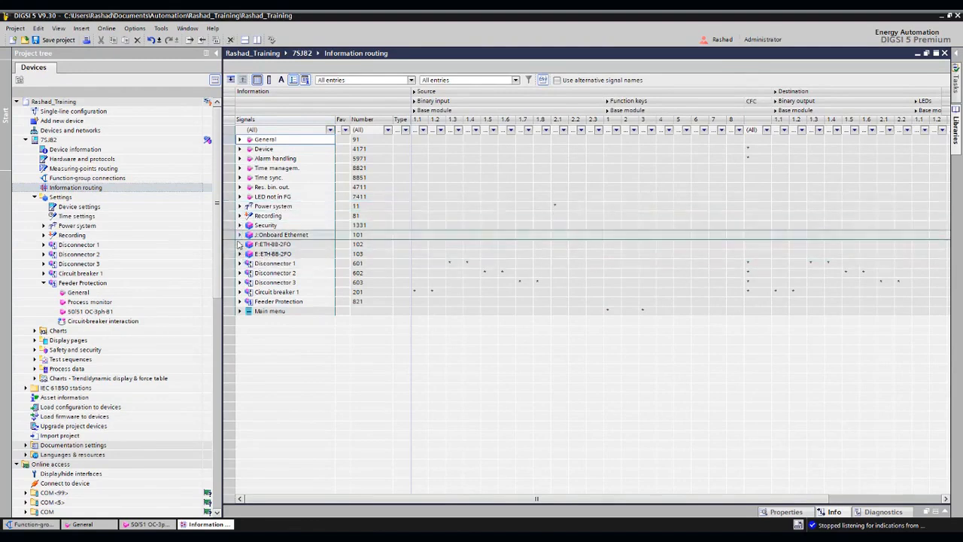
click(240, 301)
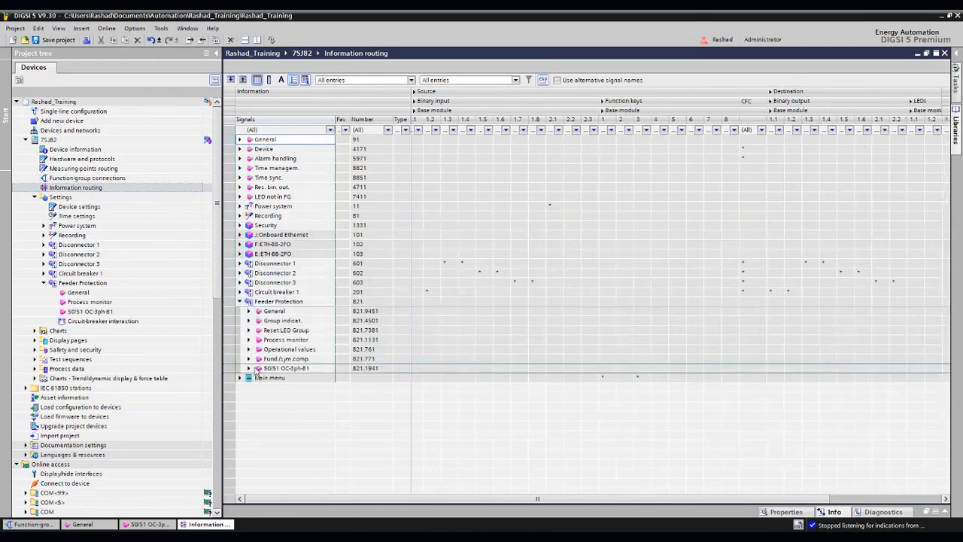
click(248, 368)
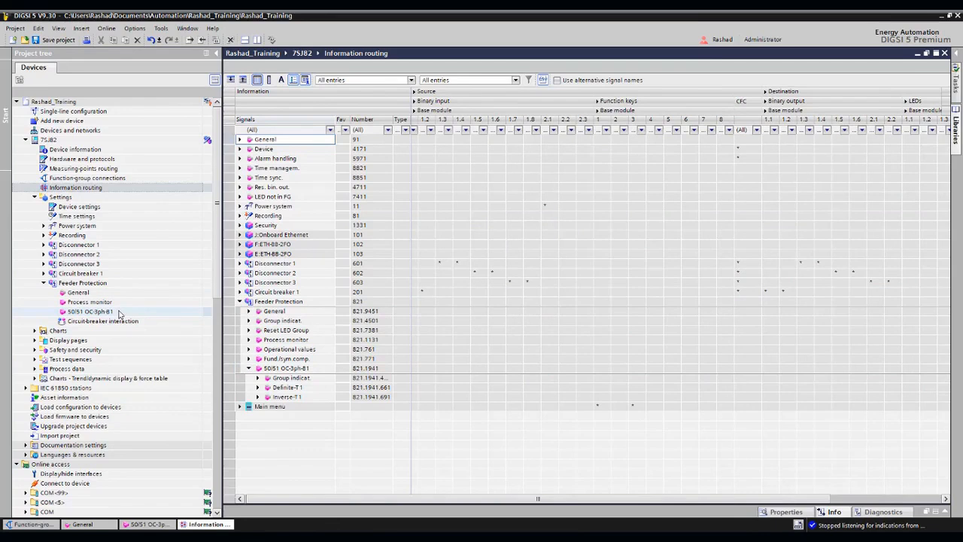
Examine the Pickup and Operate signals in the Feeder Protection group indications, including the individual Pickup signals, and collapse them
click(259, 303)
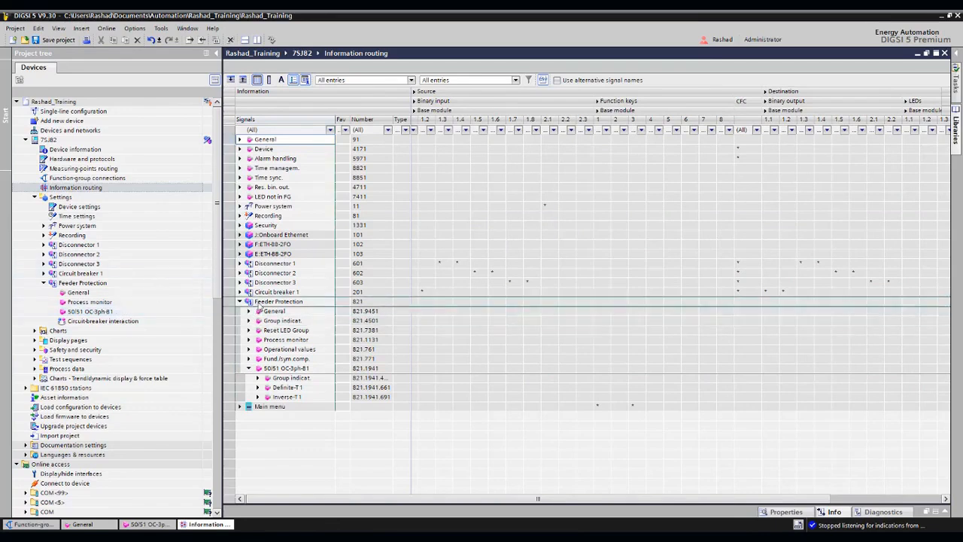
click(259, 321)
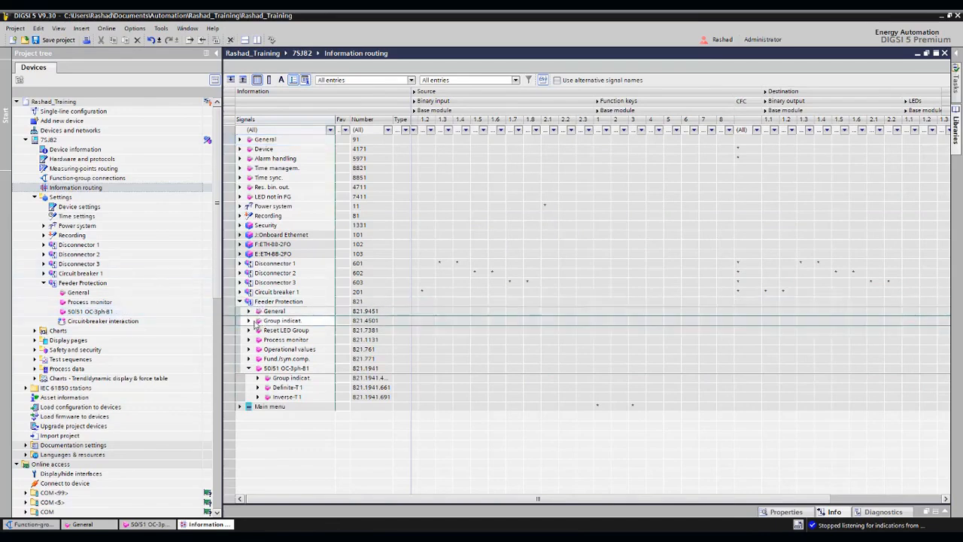
click(249, 321)
click(271, 331)
click(272, 339)
click(263, 331)
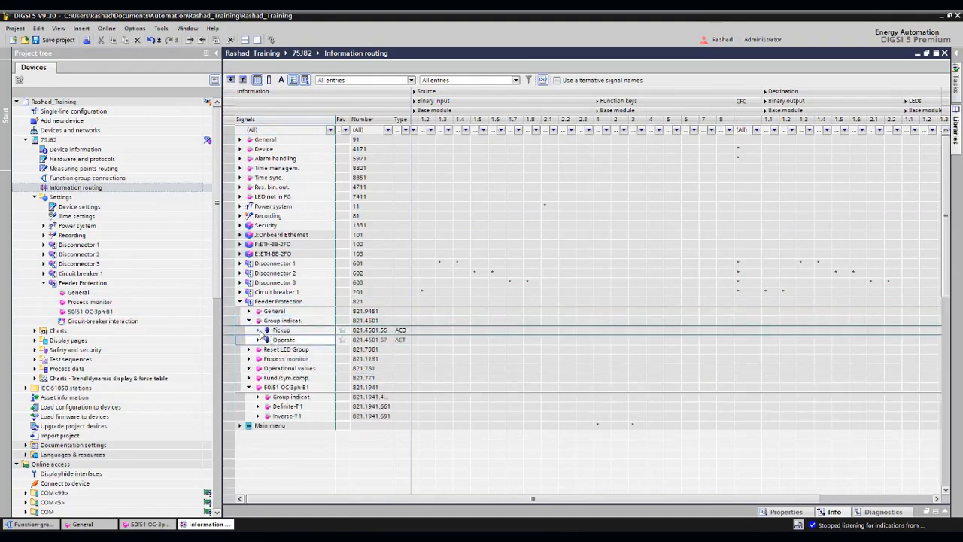
click(258, 330)
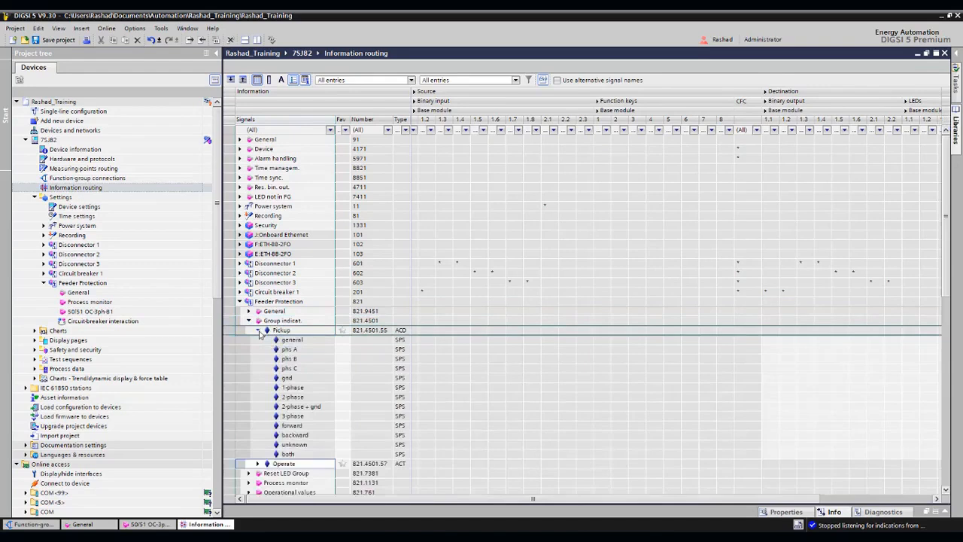
click(258, 331)
click(265, 323)
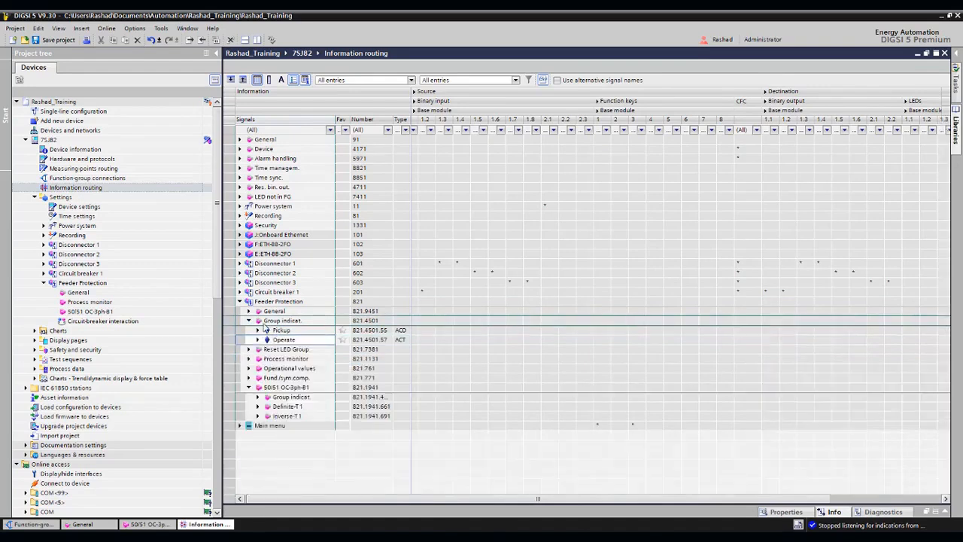
click(270, 331)
click(273, 311)
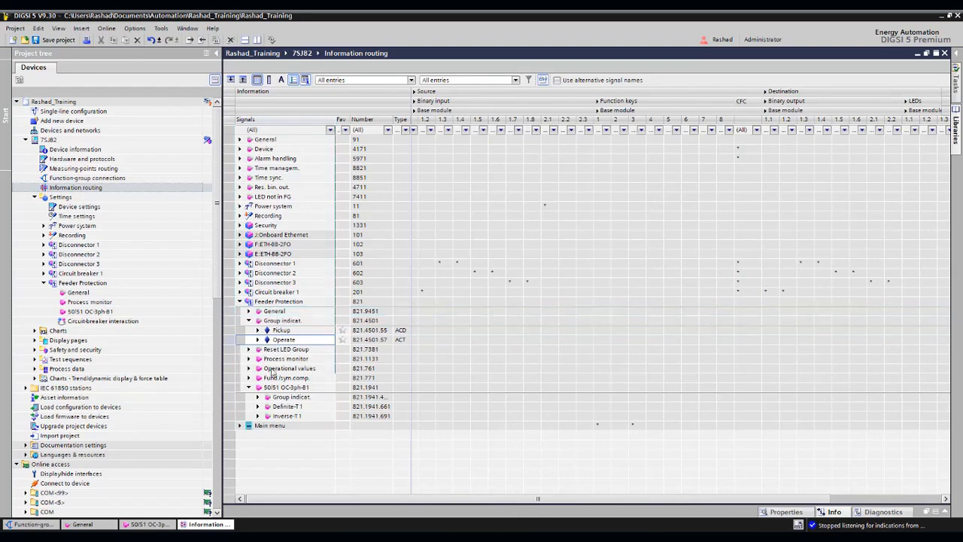
click(285, 331)
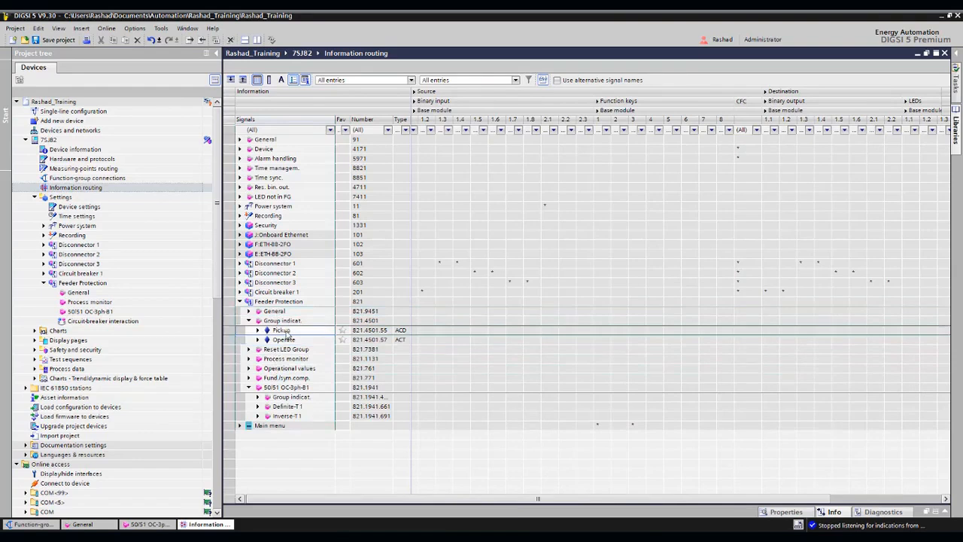
click(290, 340)
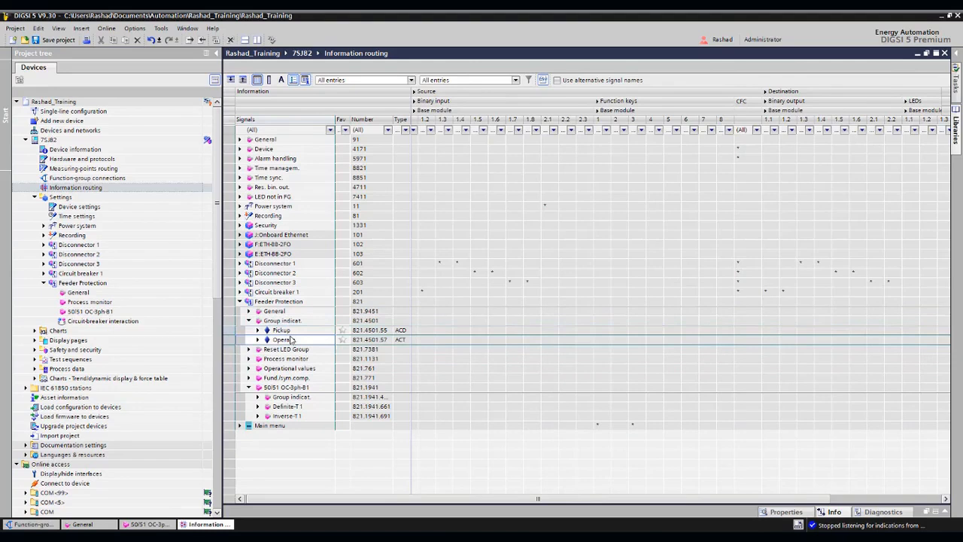
click(261, 321)
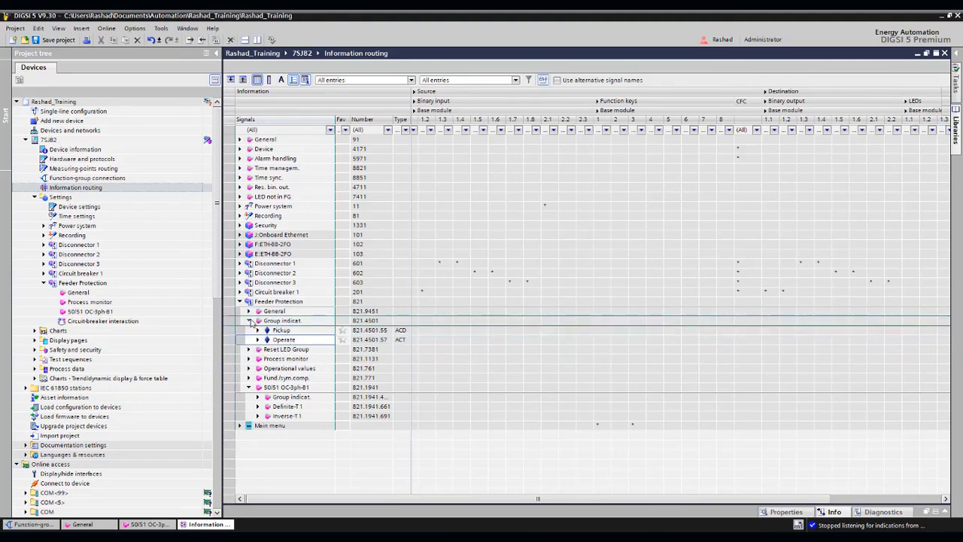
click(249, 321)
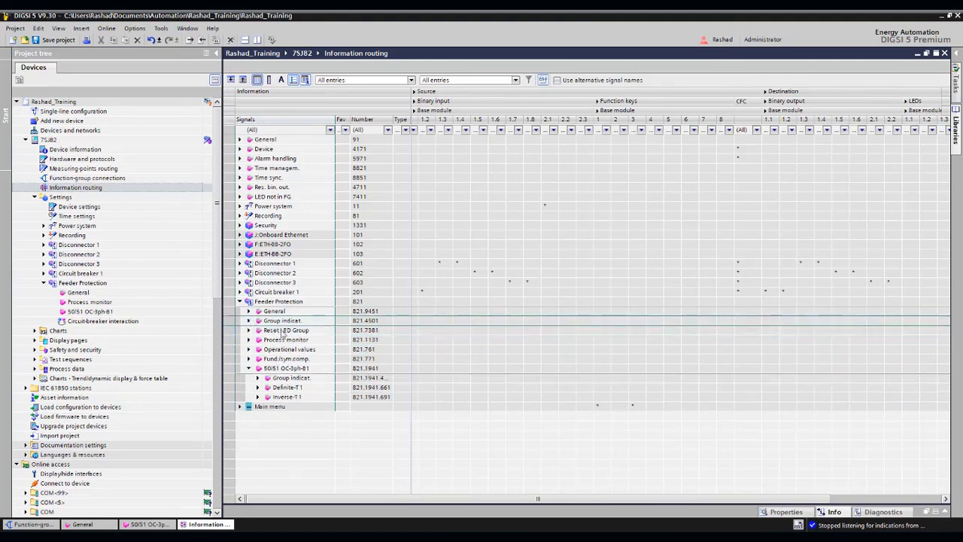
Inspect the Pickup and Operate group indications of the 50/51 OC-3ph-B1 function and collapse them
click(290, 370)
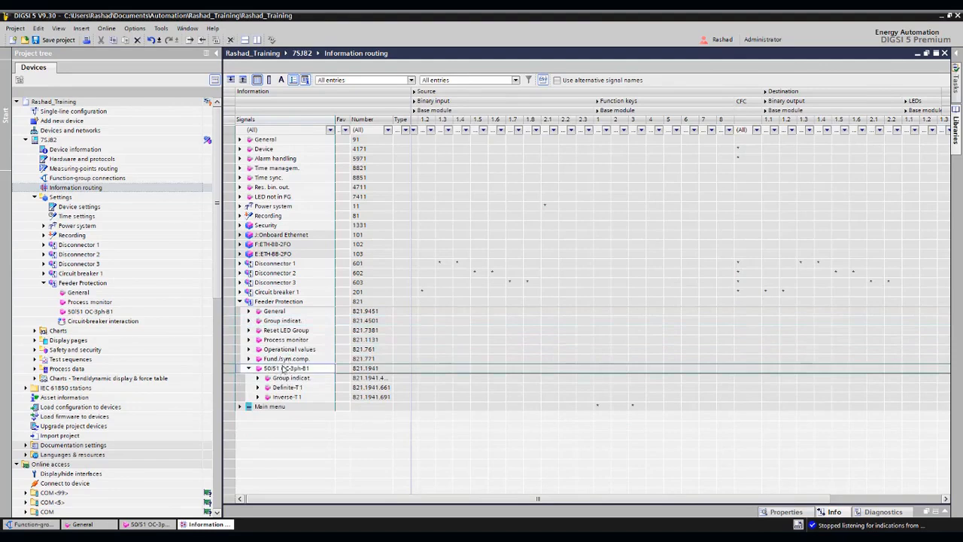
click(283, 378)
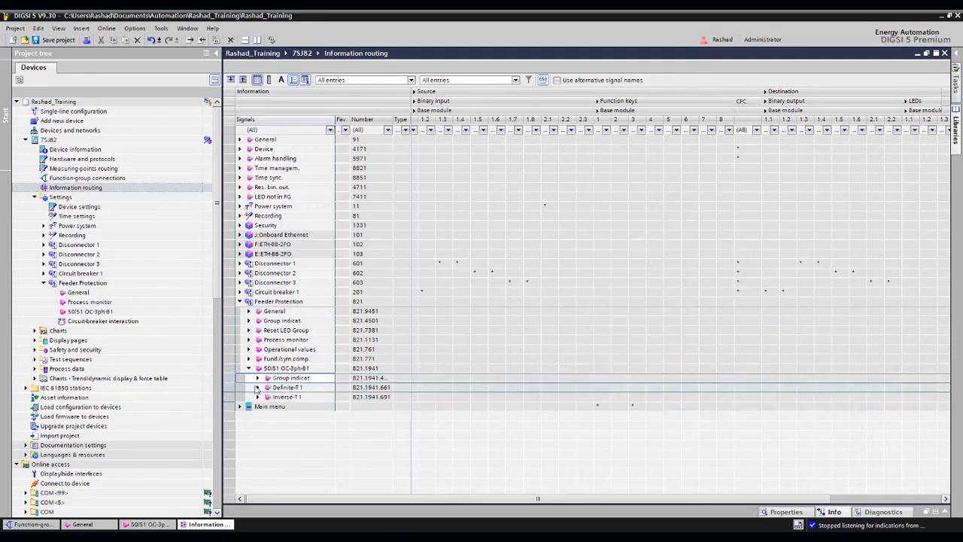
click(258, 377)
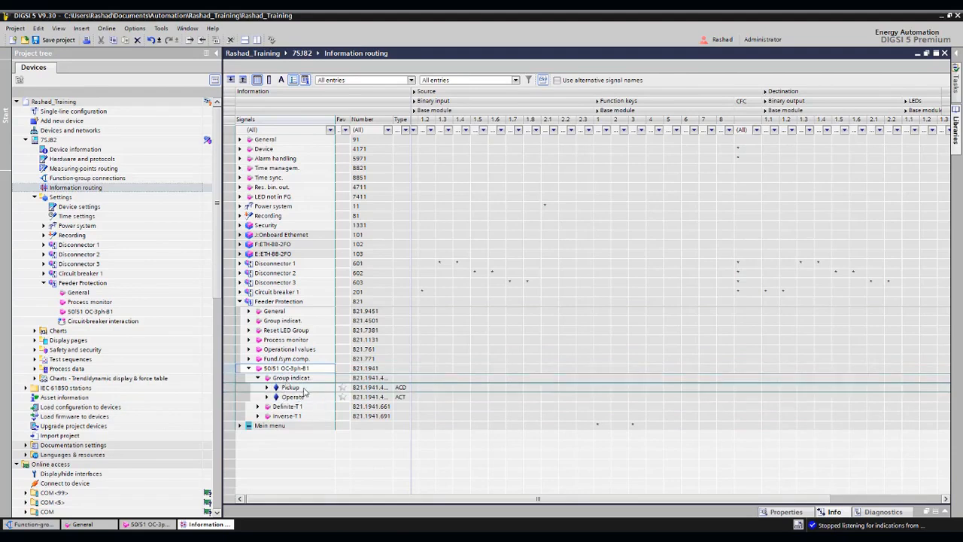
click(258, 377)
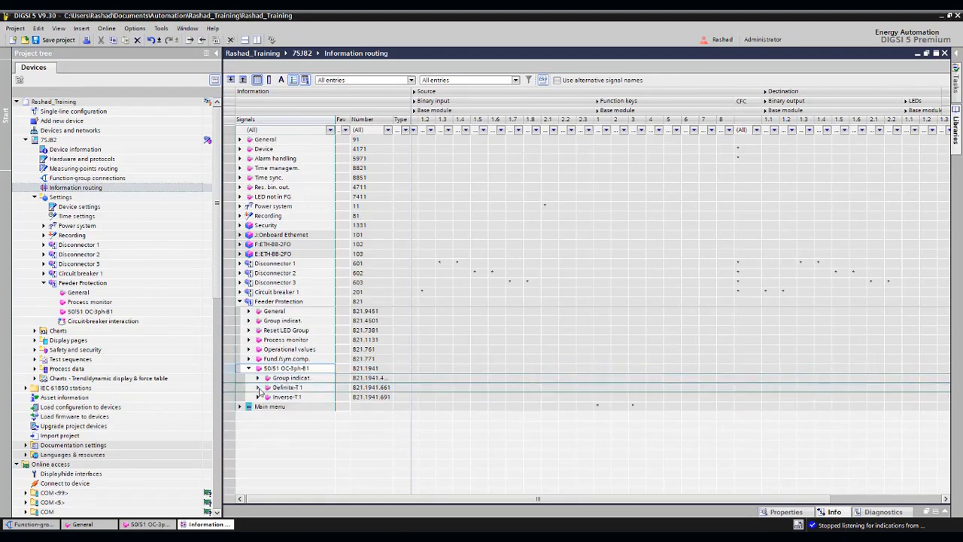
Expand the Definite-T 1 and Inverse-T 1 stages to list their individual signals in the routing matrix
click(258, 387)
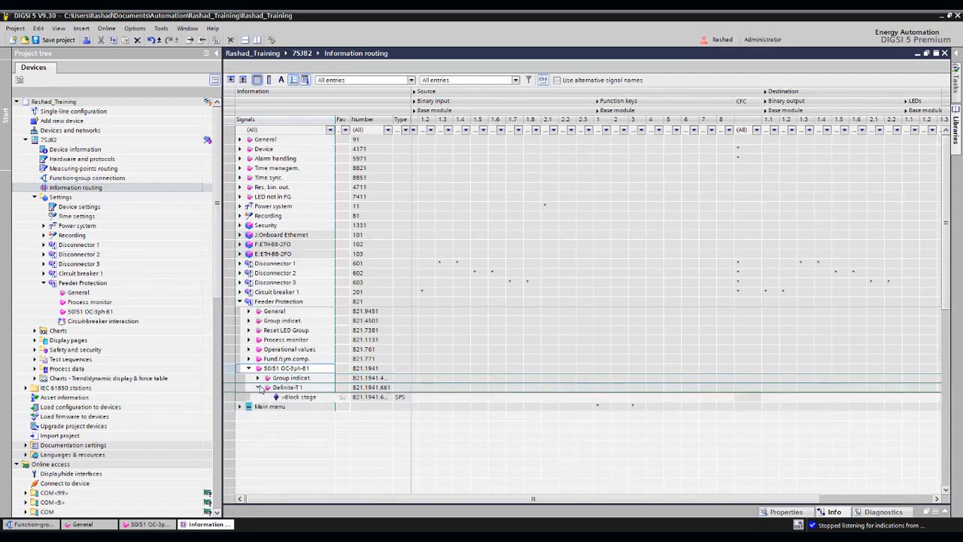
scroll(263, 406, down, 4)
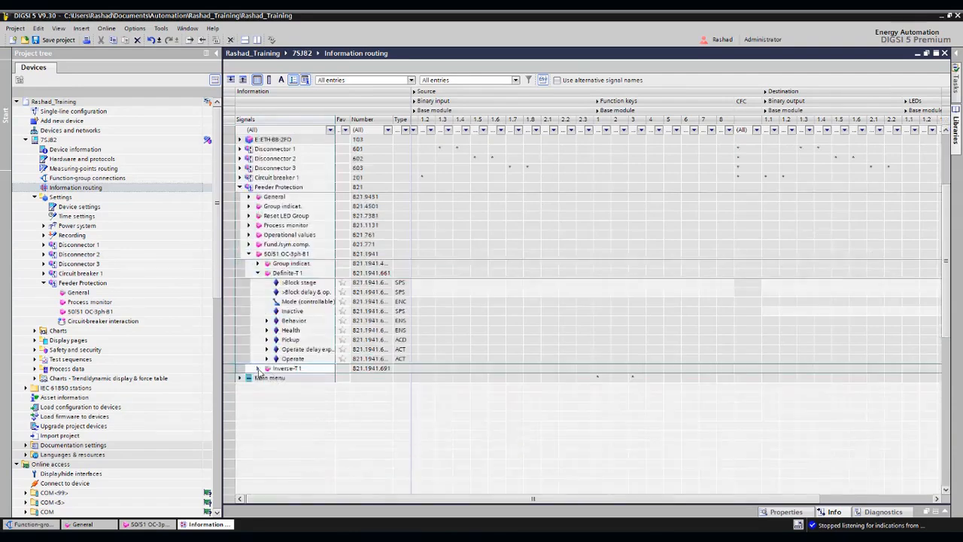
click(257, 368)
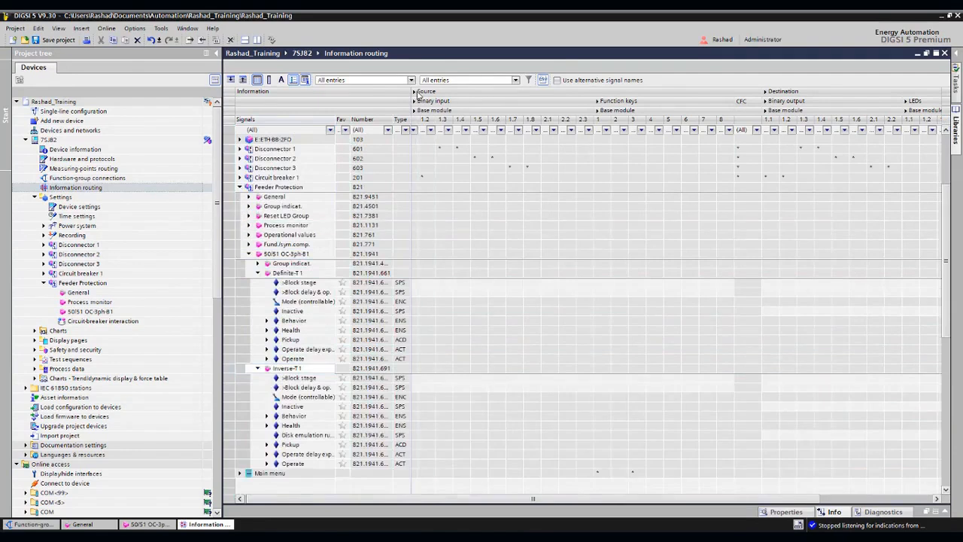
Collapse the Source columns and delete the existing routings in the Destination columns of the routing matrix
click(413, 91)
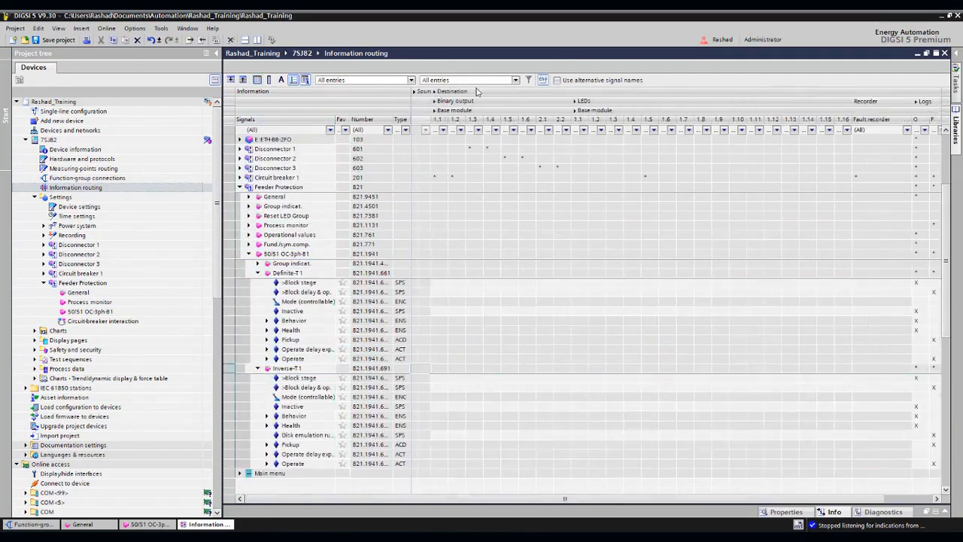
right_click(531, 94)
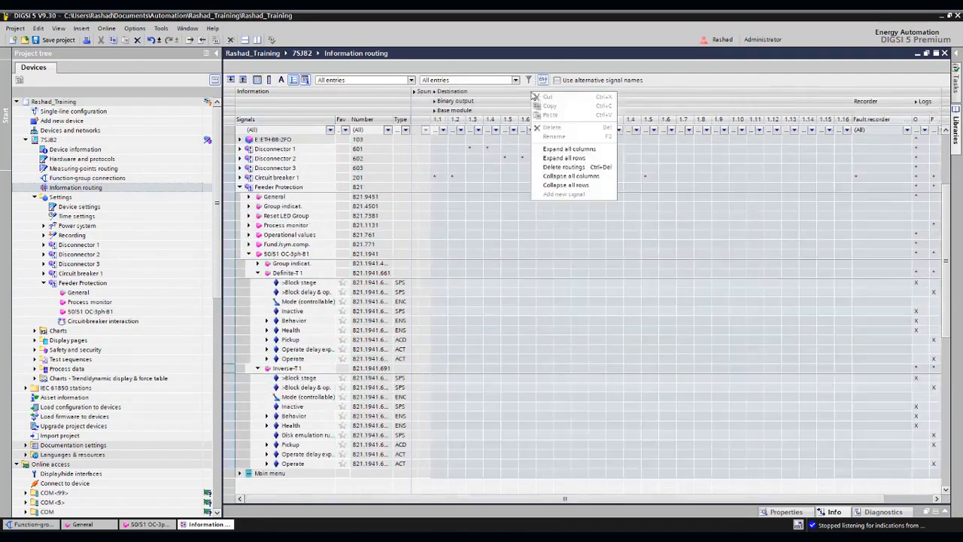
click(574, 167)
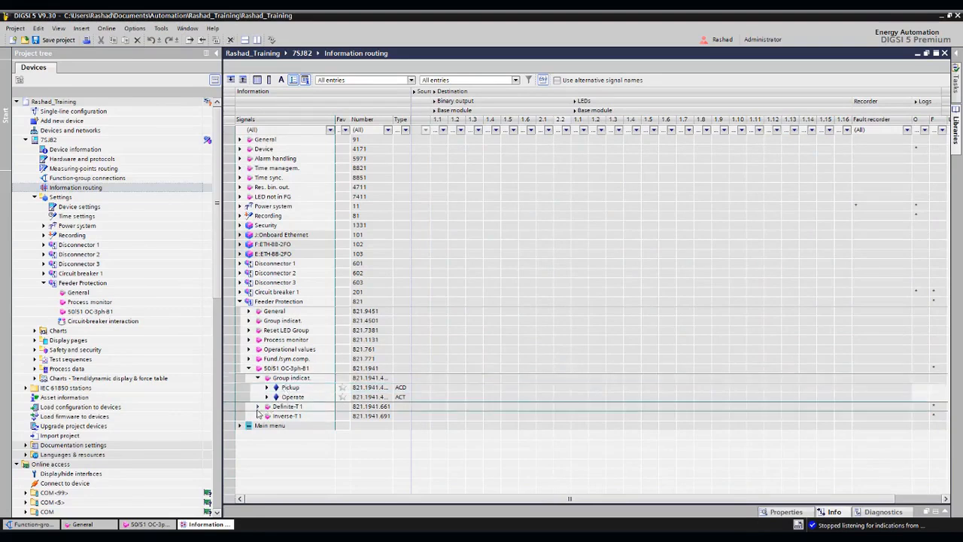
Expand the Definite-T 1 and Inverse-T 1 stages and list the individual signals under each stage's Pickup
click(257, 407)
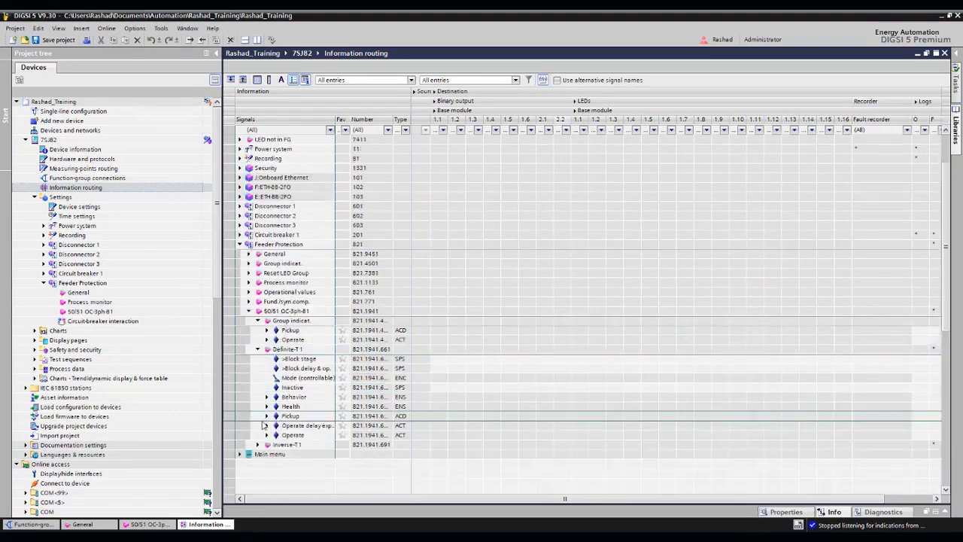
click(258, 445)
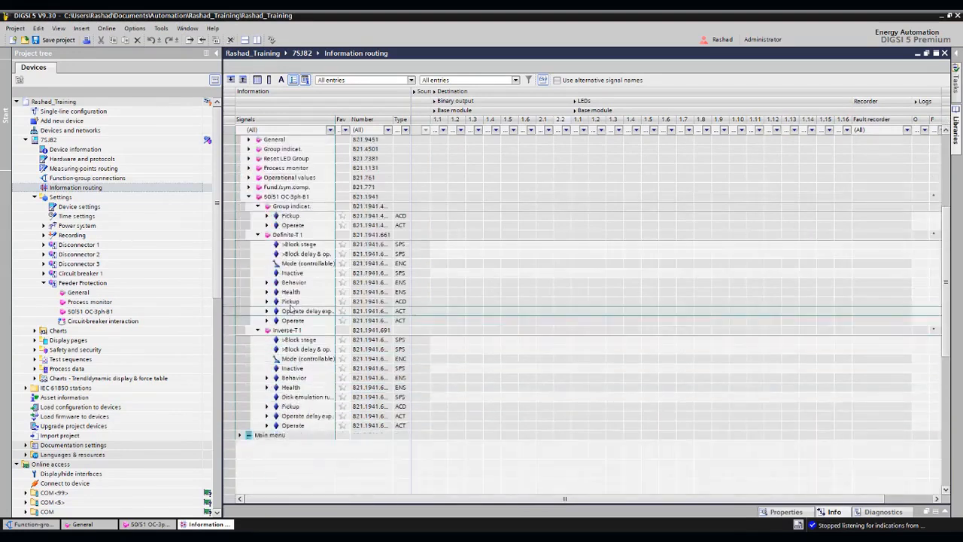
click(266, 301)
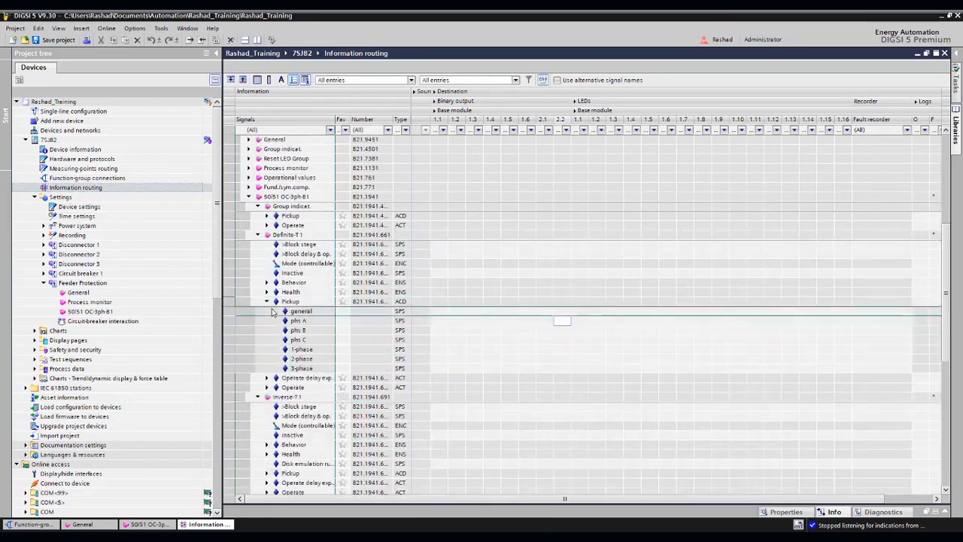
scroll(271, 339, down, 2)
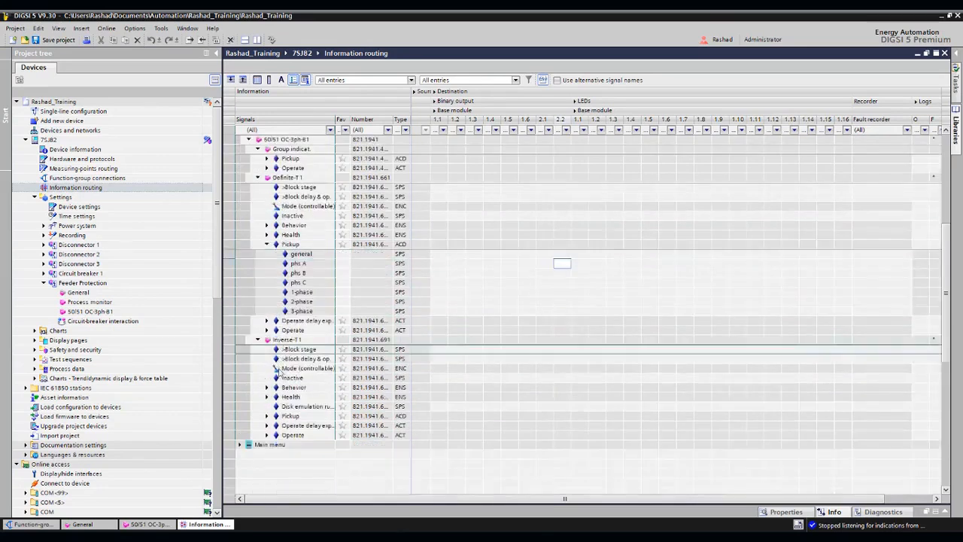
click(267, 415)
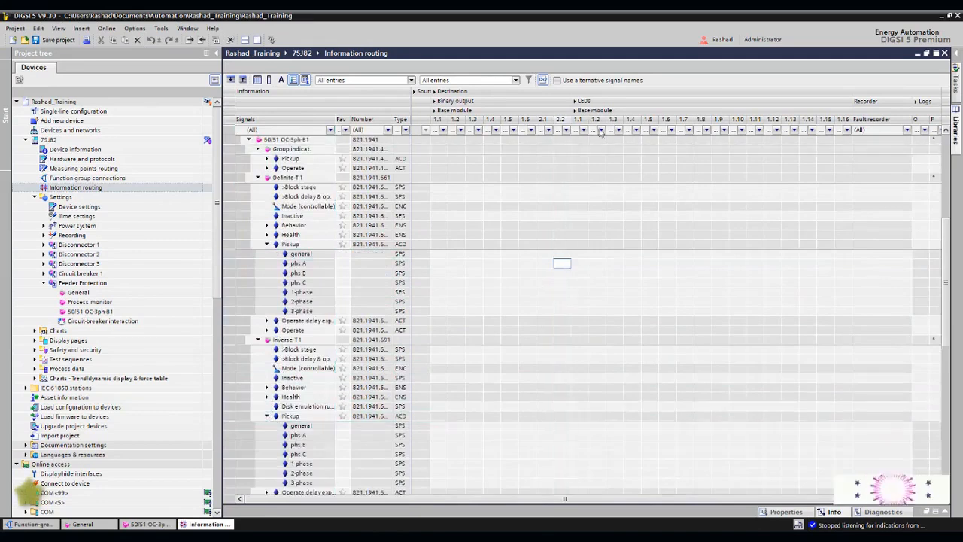
Route the Definite-T 1 Pickup signals phs A, phs B and phs C to LEDs 1.1, 1.2 and 1.3 as unlatched (U)
right_click(582, 264)
click(586, 267)
click(598, 272)
text(u)
click(616, 282)
text(u)
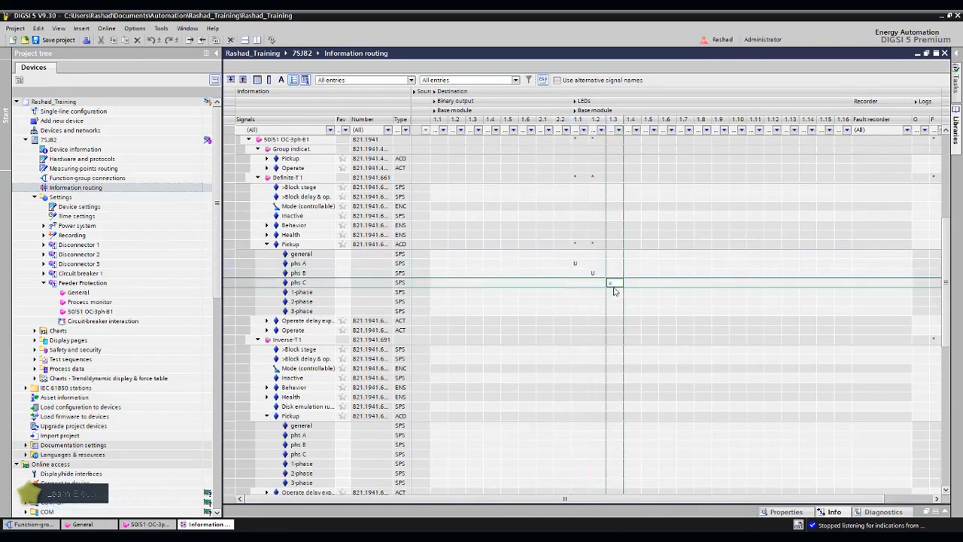
Route the Inverse-T 1 Pickup signals phs A, phs B and phs C to LEDs 1.4, 1.5 and 1.6 as unlatched (U)
click(632, 435)
text(u)
click(645, 444)
text(u)
key(Return)
click(664, 455)
text(u)
key(Return)
click(599, 456)
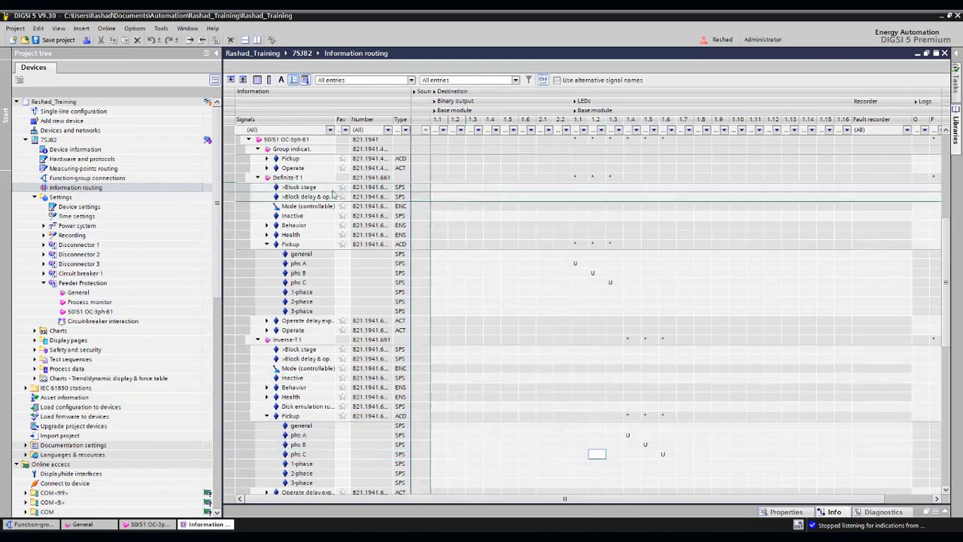
Route the general Operate signal of the 50/51 OC-3ph-B1 group indications to binary output 1.4 as unlatched (U)
scroll(304, 196, up, 1)
scroll(304, 196, up, 1)
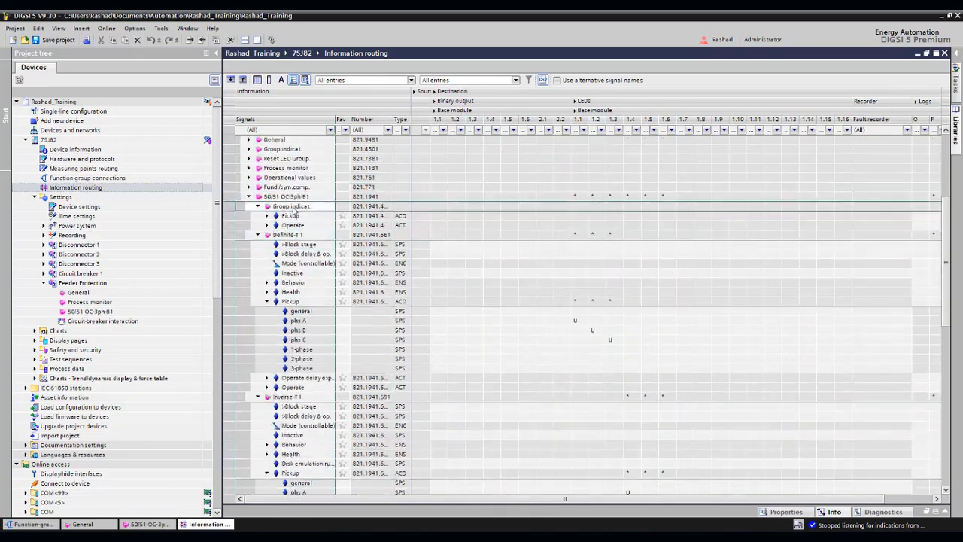
click(268, 226)
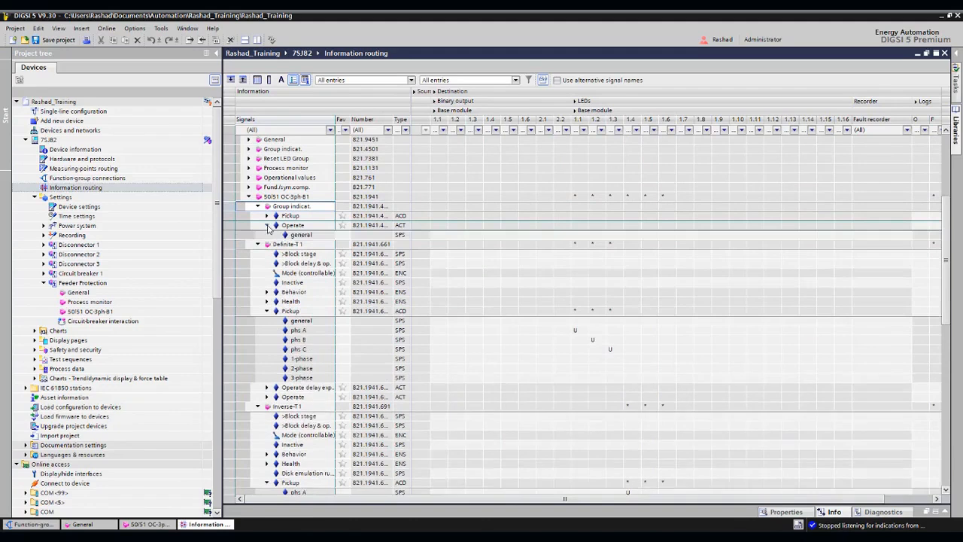
right_click(496, 238)
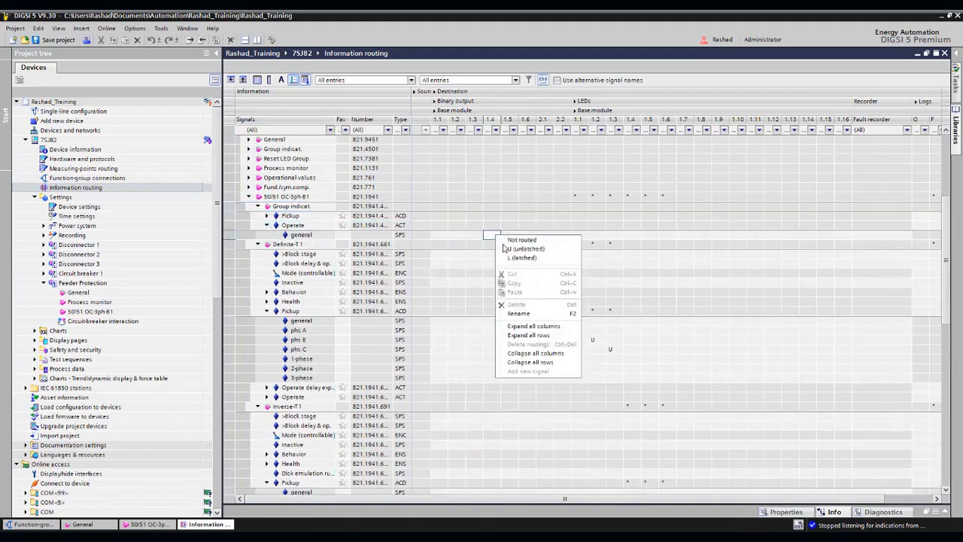
click(524, 248)
click(494, 263)
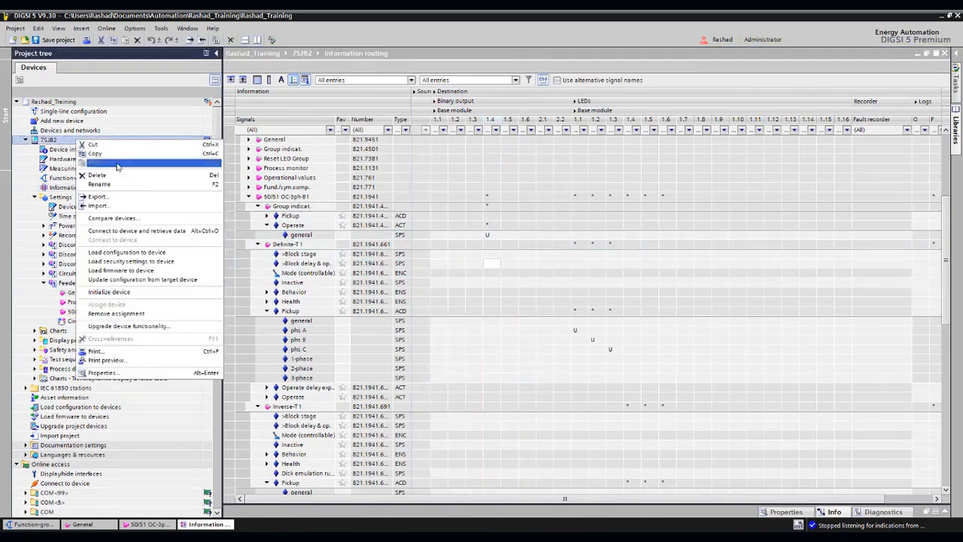
Start loading the configuration to the 7SJ82 device
click(124, 254)
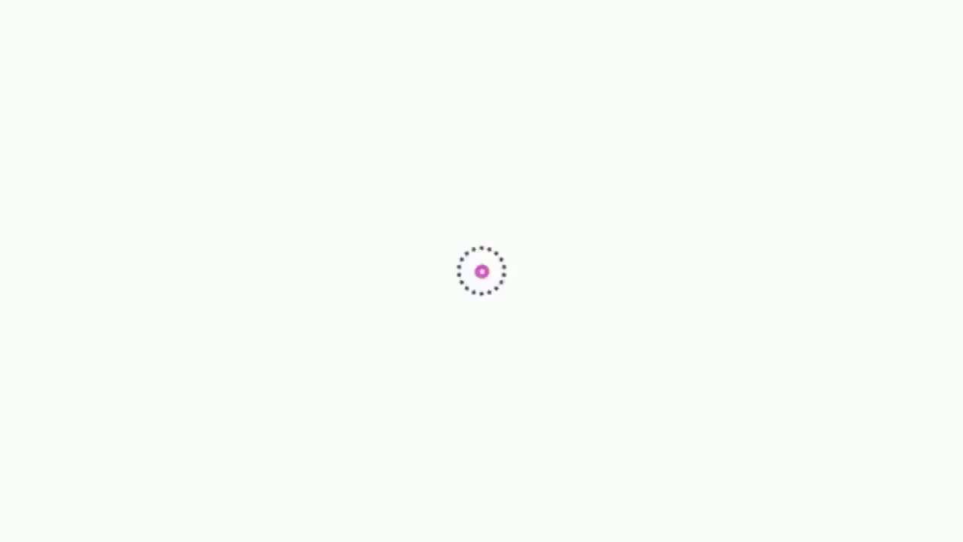